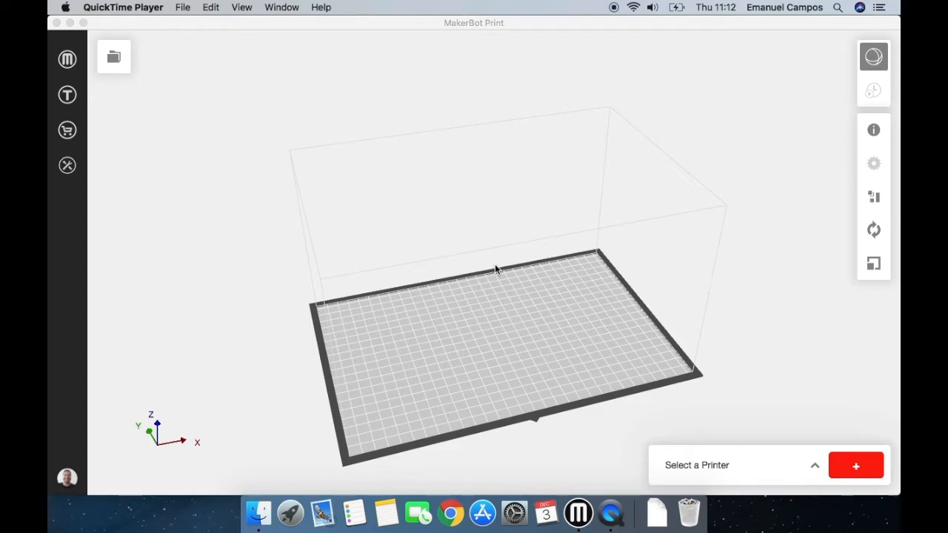
# Review the system preferences for units, display, warnings, view manipulation and privacy, and close them without saving.
pyautogui.click(495, 264)
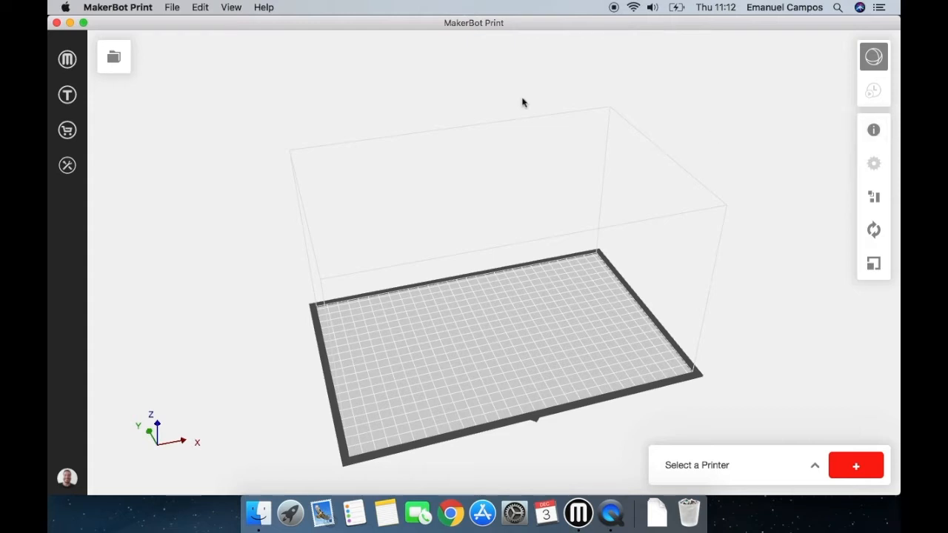
pyautogui.click(189, 9)
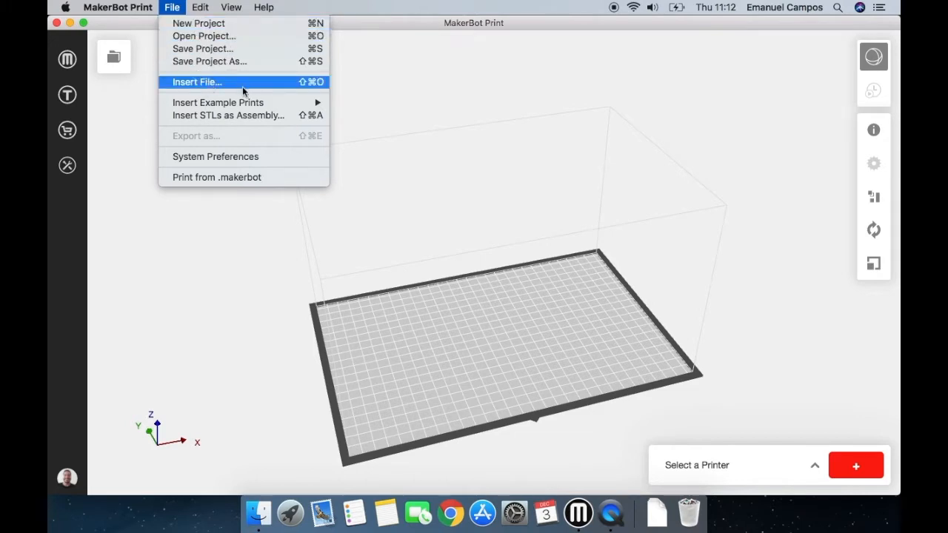
pyautogui.moveTo(242, 105)
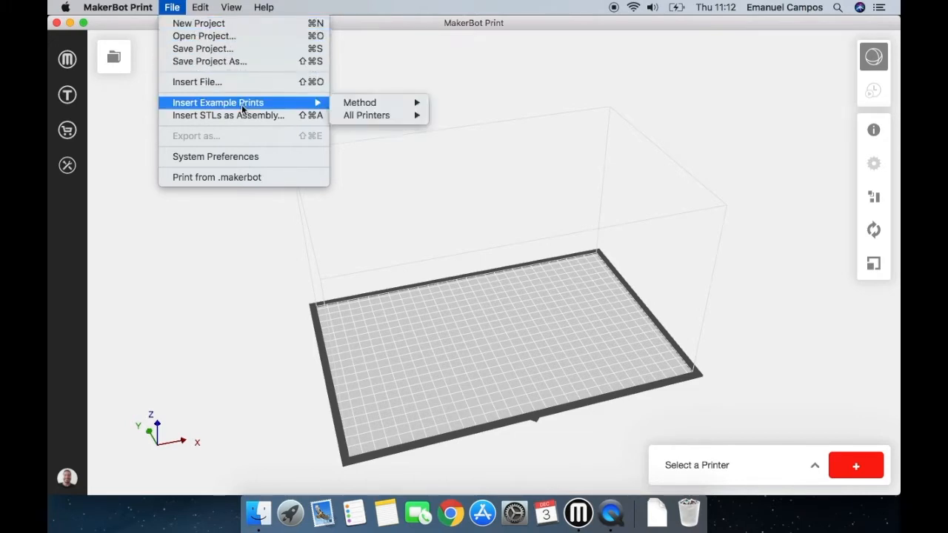
pyautogui.moveTo(356, 112)
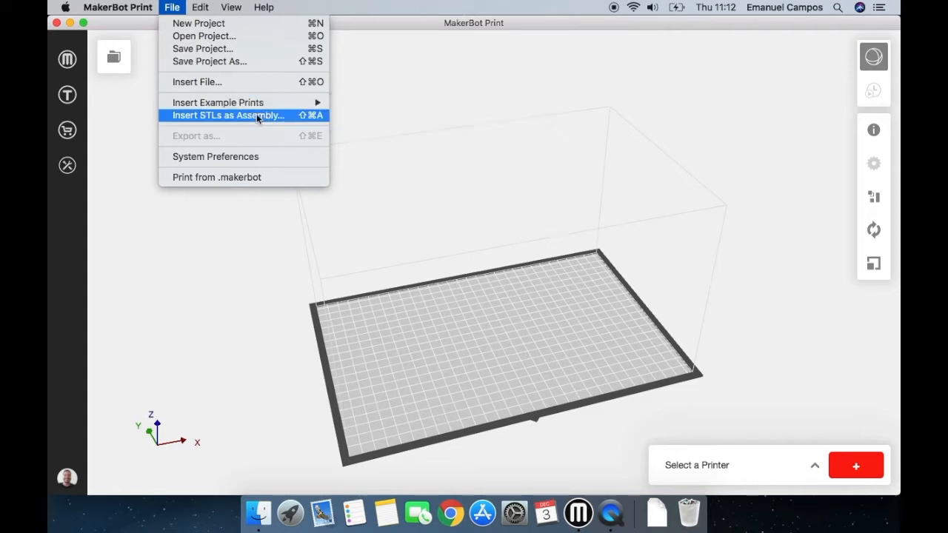
pyautogui.click(276, 156)
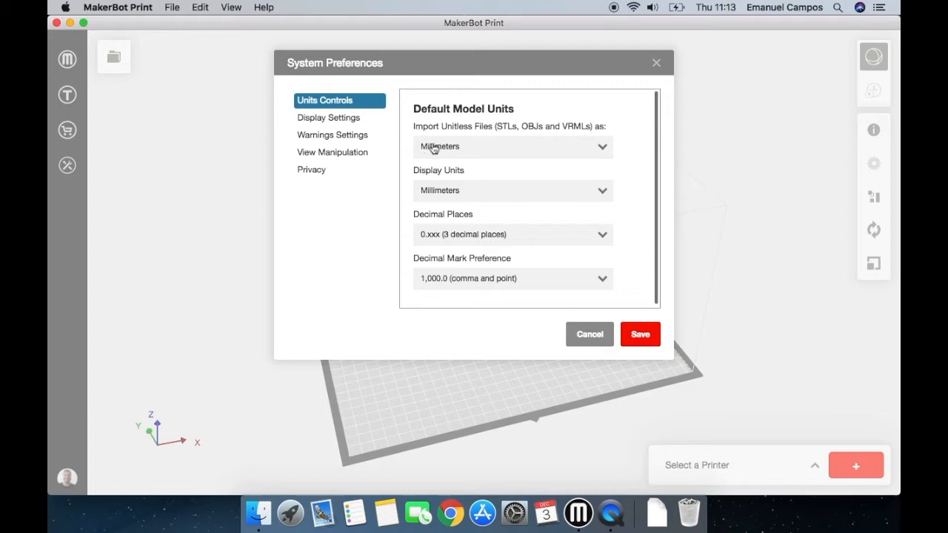
pyautogui.click(435, 148)
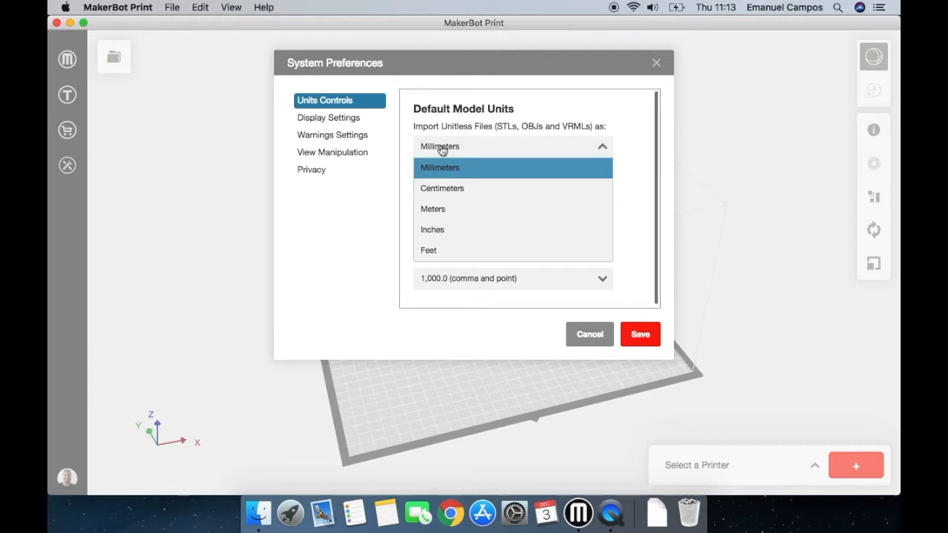
pyautogui.click(356, 119)
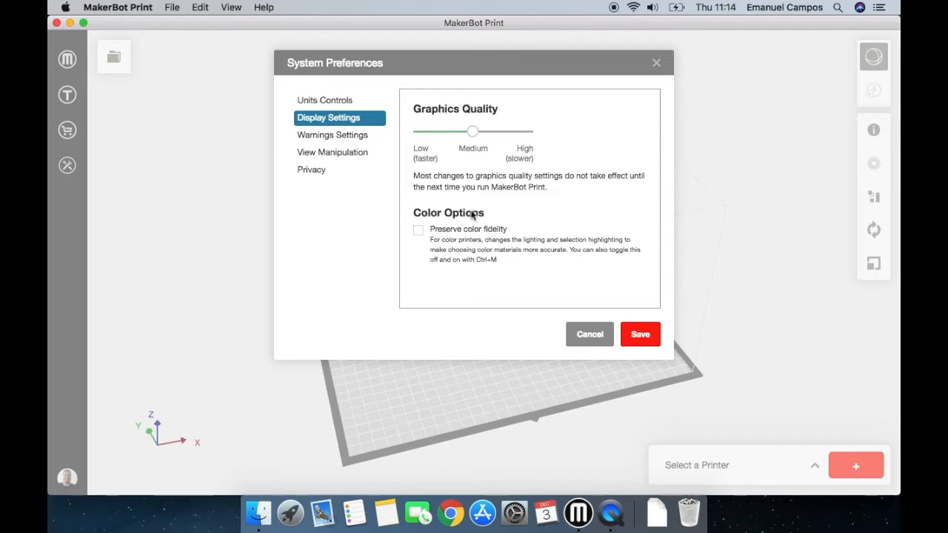
pyautogui.click(350, 138)
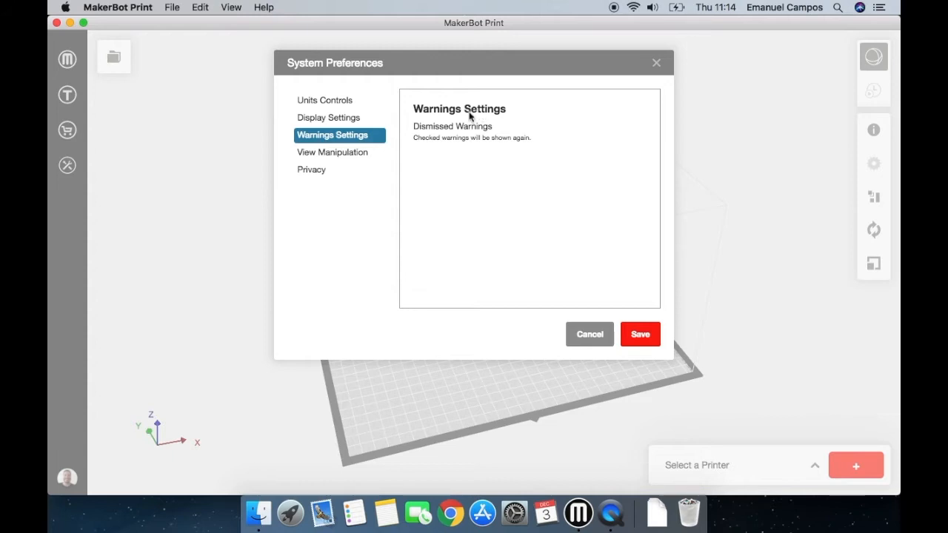
pyautogui.click(345, 154)
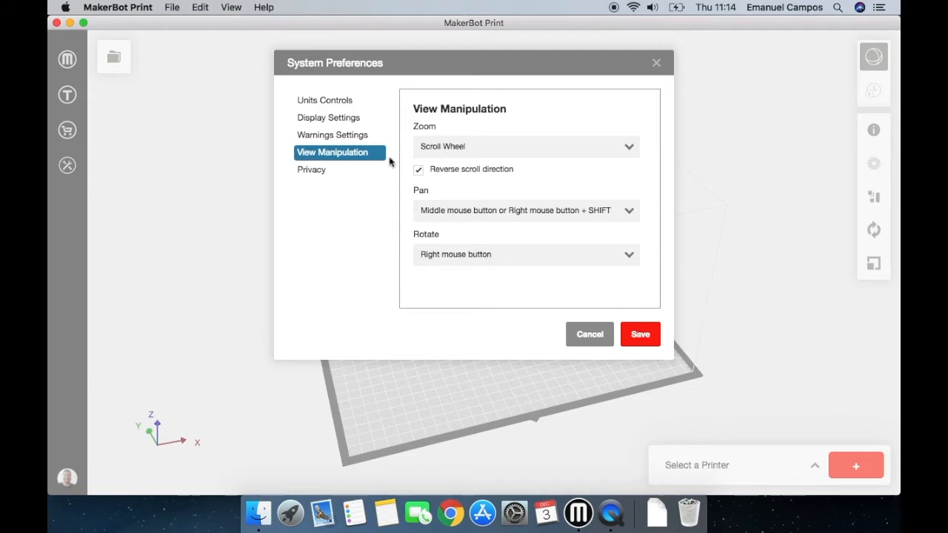
pyautogui.click(360, 172)
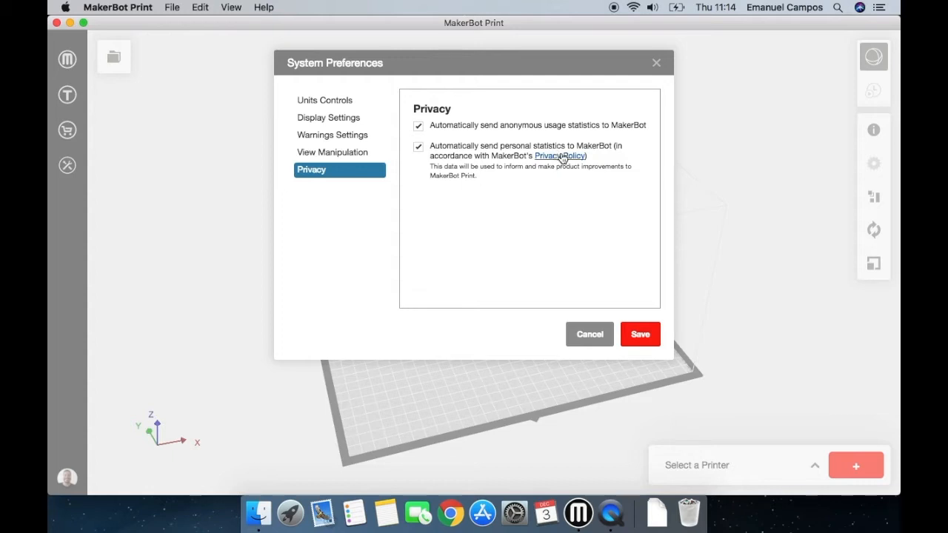
pyautogui.click(590, 335)
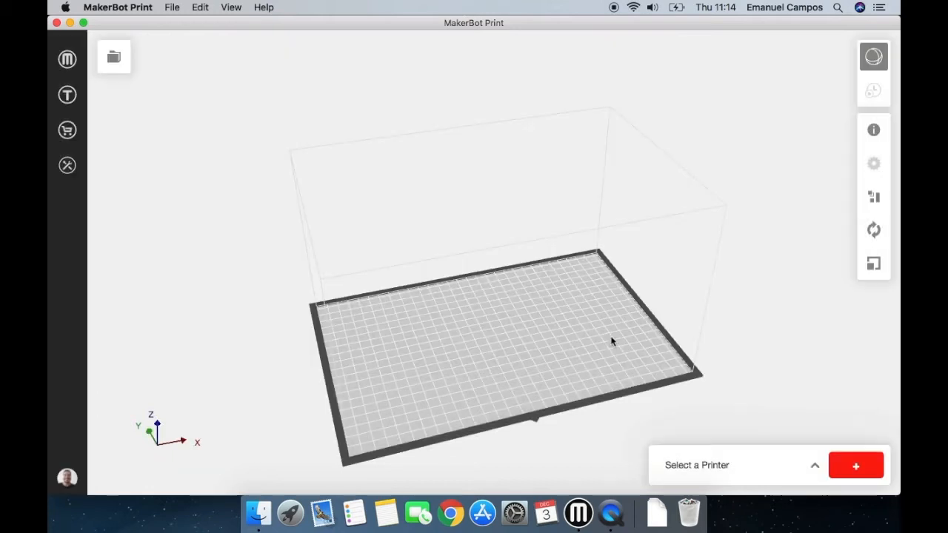
pyautogui.click(199, 10)
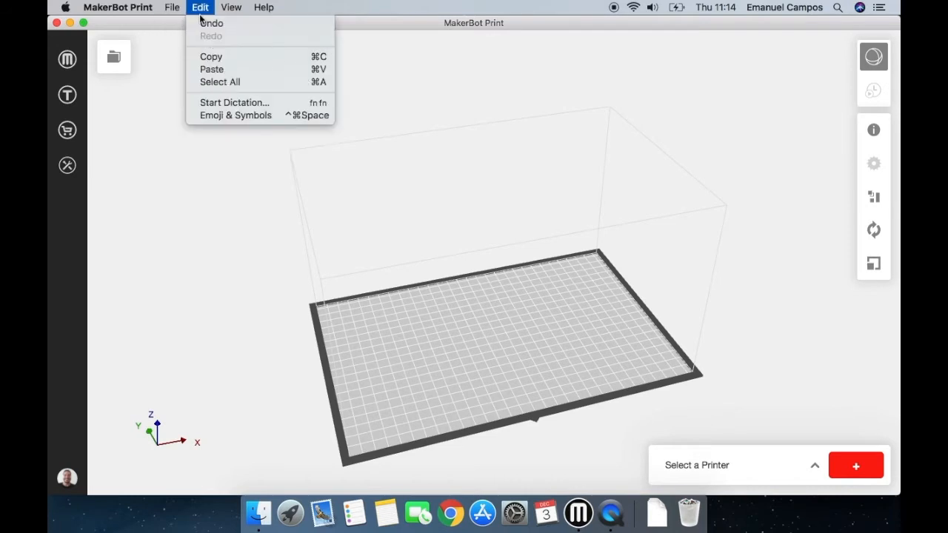
pyautogui.moveTo(169, 10)
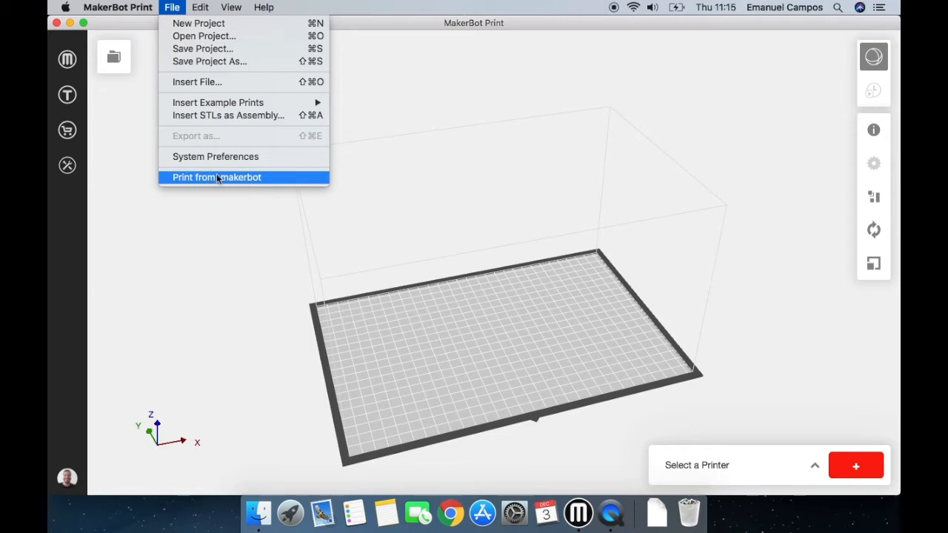
pyautogui.moveTo(201, 9)
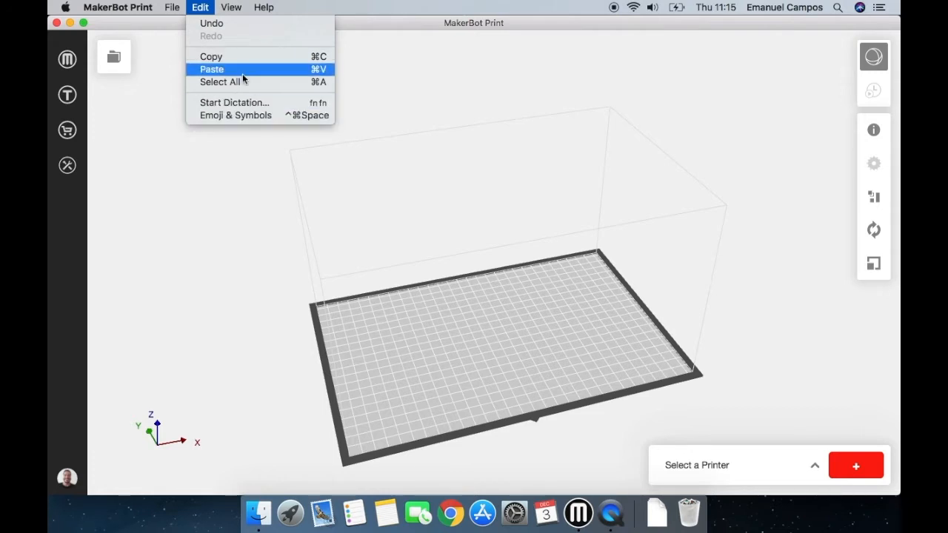
pyautogui.moveTo(239, 13)
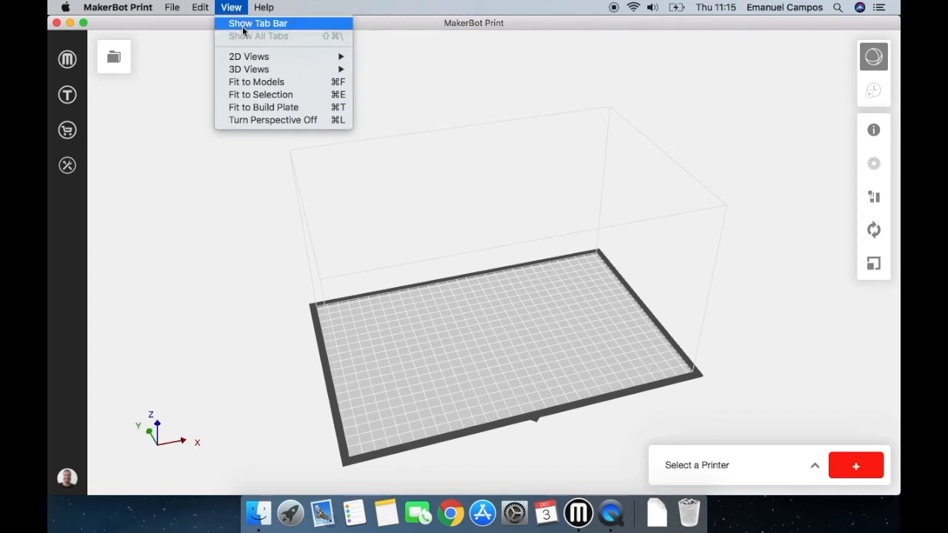
pyautogui.moveTo(247, 57)
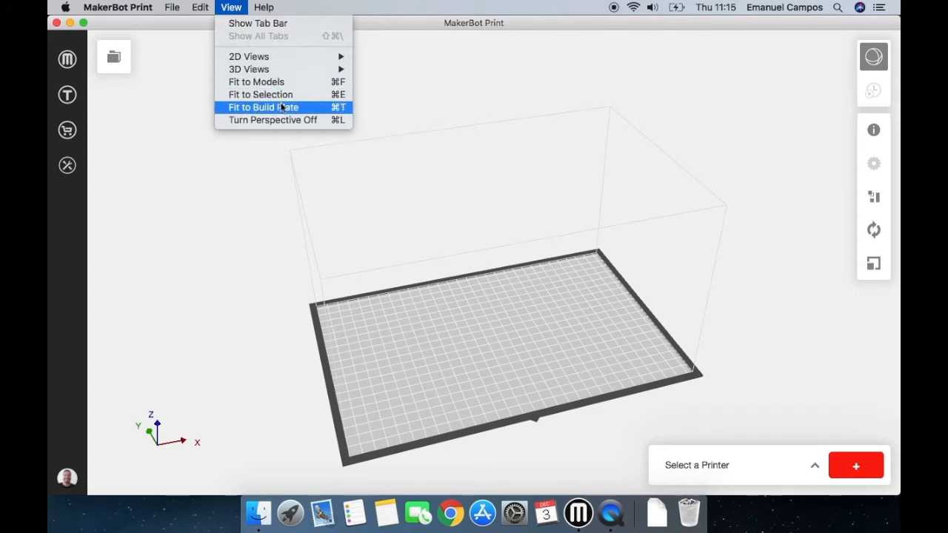
# View the program's version information and close it.
pyautogui.moveTo(260, 3)
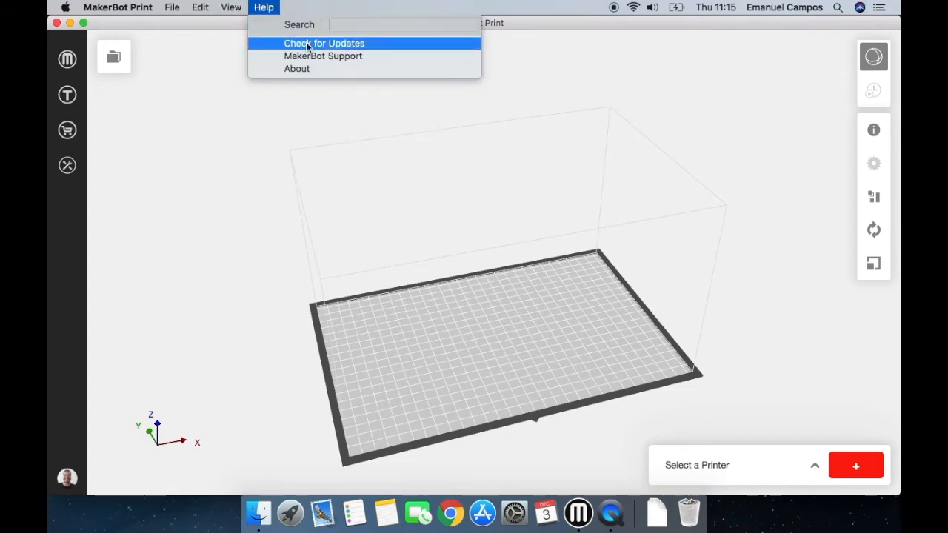
pyautogui.click(315, 68)
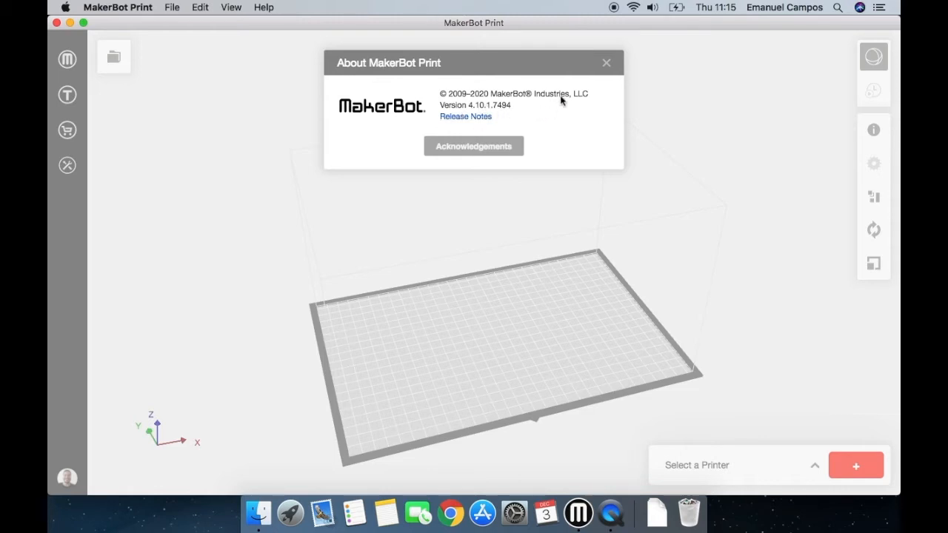
pyautogui.click(607, 65)
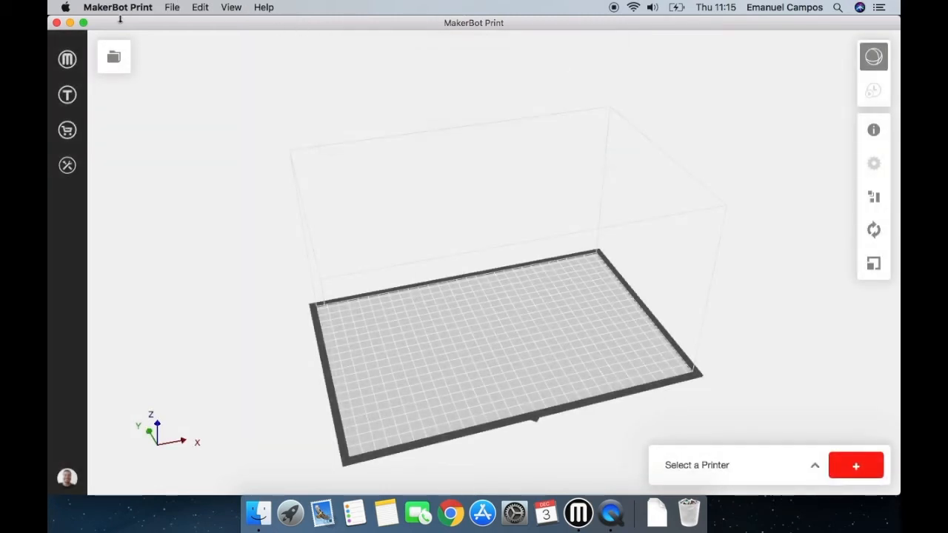
pyautogui.click(132, 8)
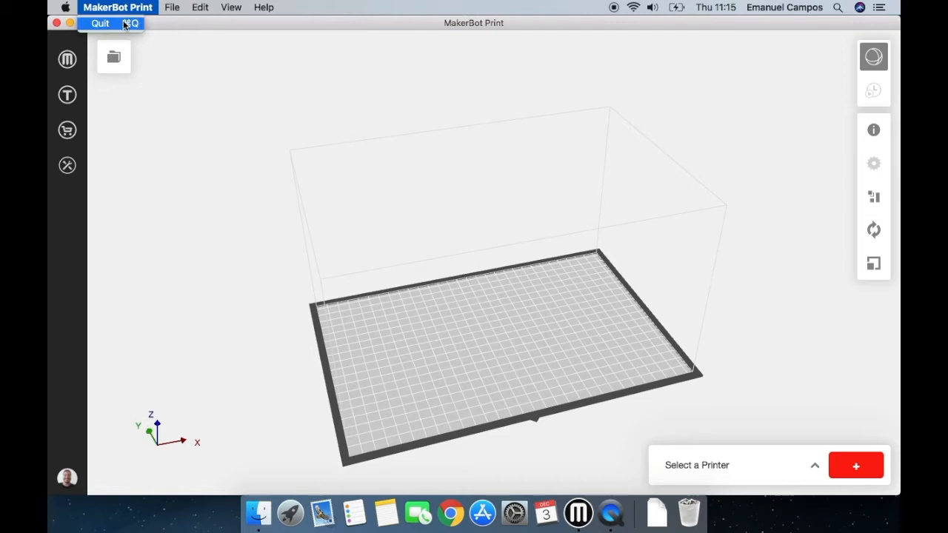
pyautogui.click(133, 9)
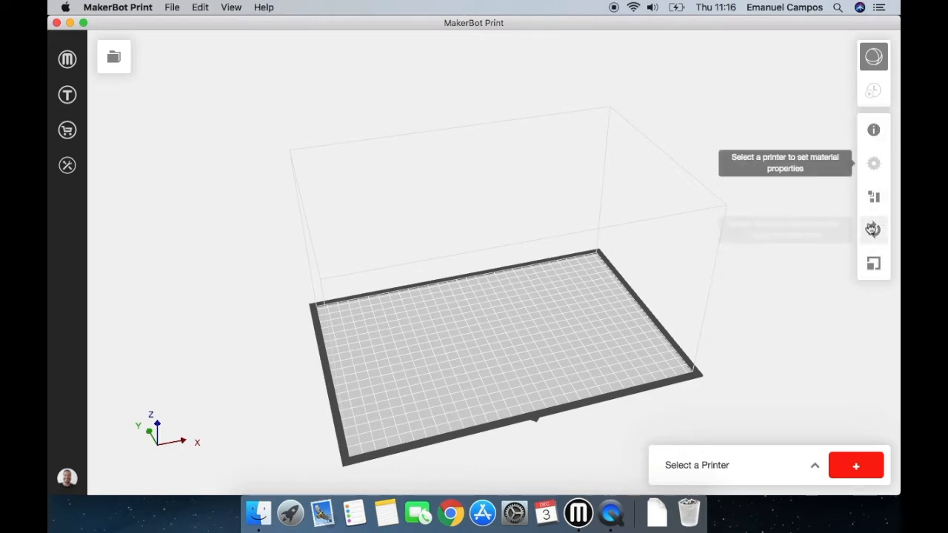
# Add an unconnected Replicator+ as the printer for exporting files and close the printer list.
pyautogui.click(815, 468)
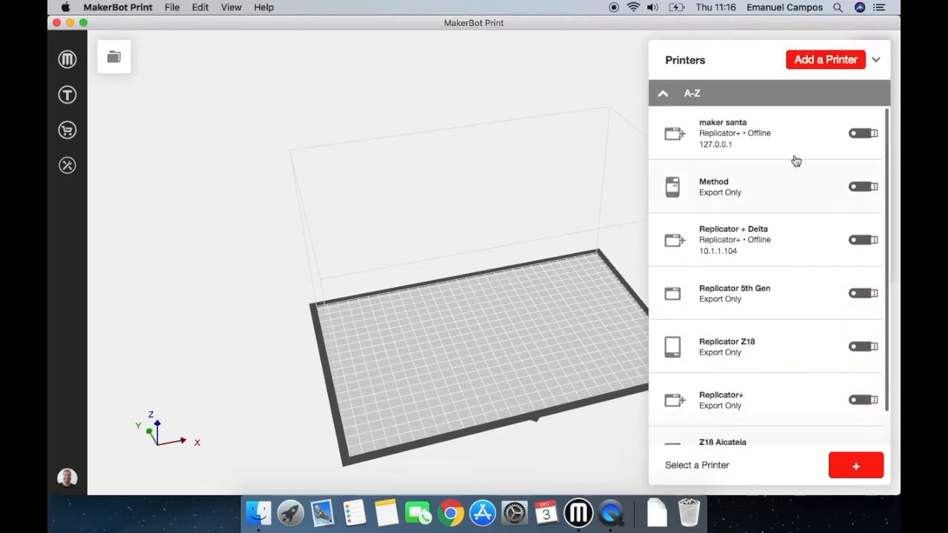
pyautogui.moveTo(802, 152)
pyautogui.scroll(-2, 812, 228)
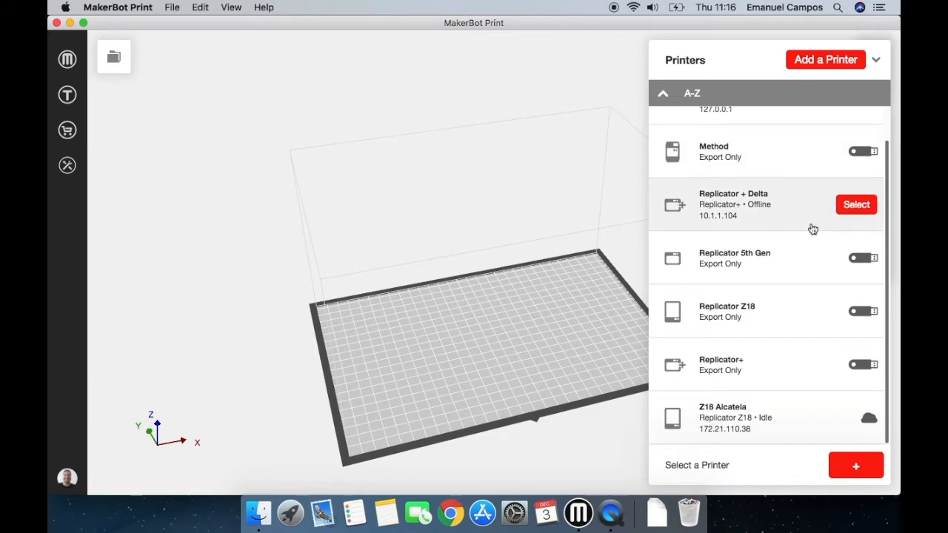
pyautogui.scroll(2, 814, 230)
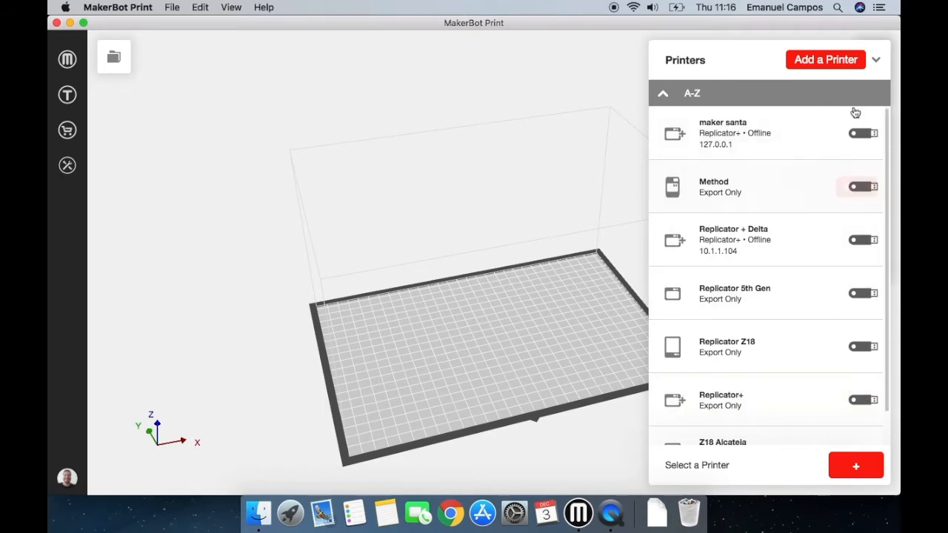
pyautogui.moveTo(870, 133)
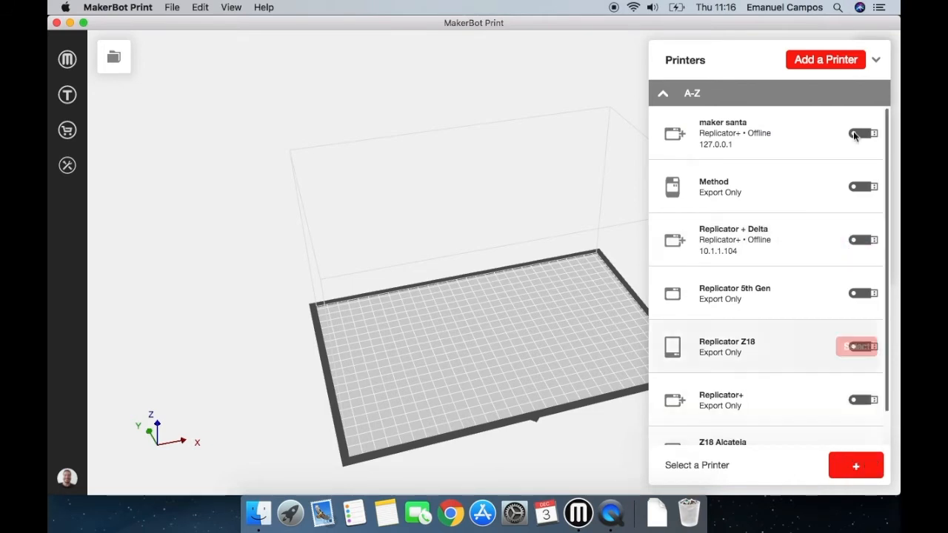
pyautogui.click(837, 65)
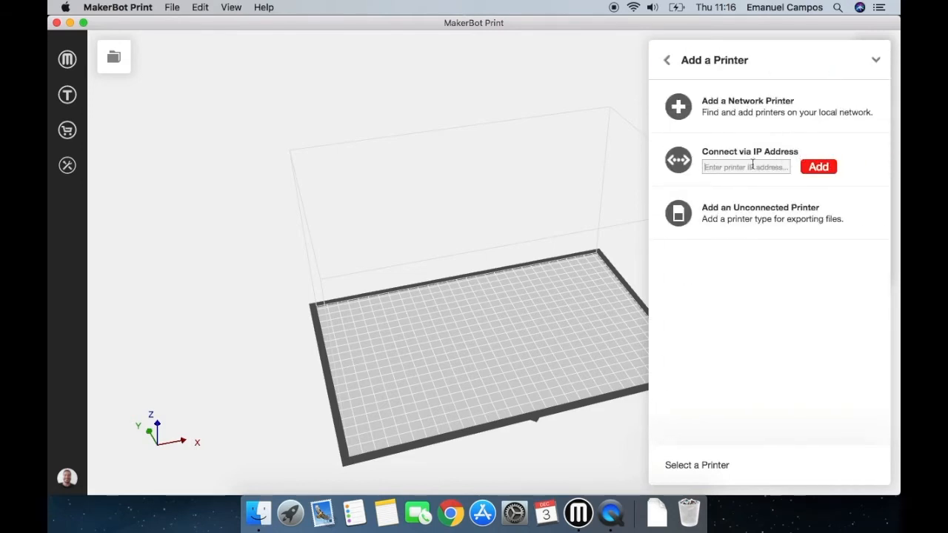
pyautogui.click(785, 167)
pyautogui.click(747, 220)
pyautogui.scroll(-2, 750, 203)
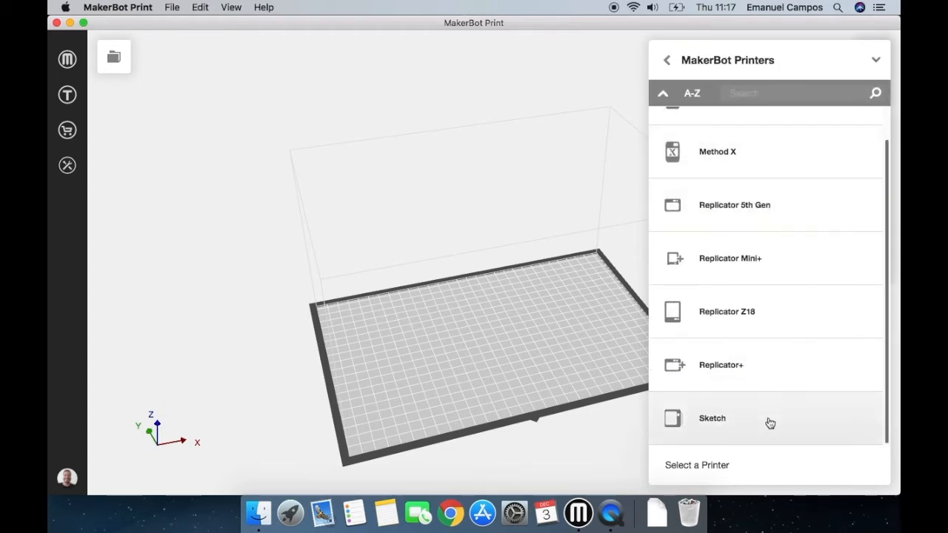
pyautogui.click(738, 373)
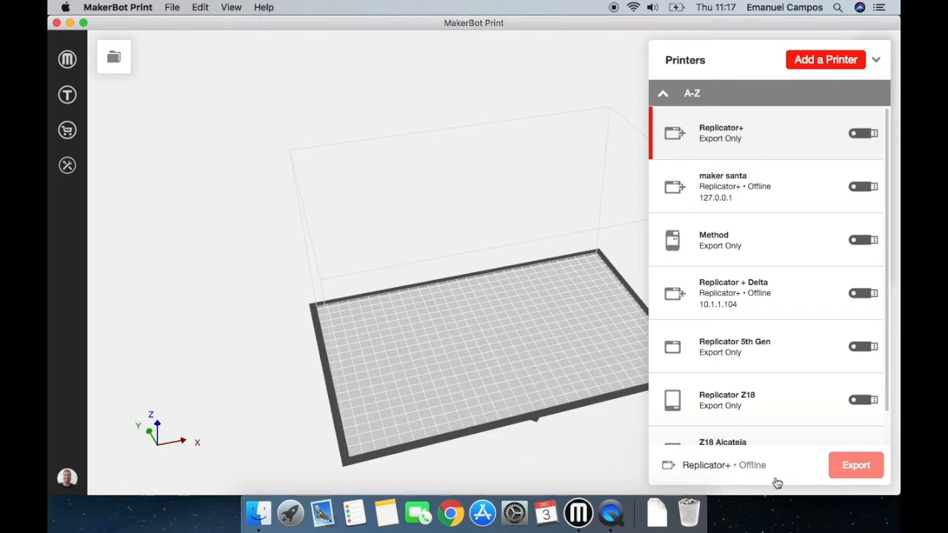
pyautogui.click(886, 466)
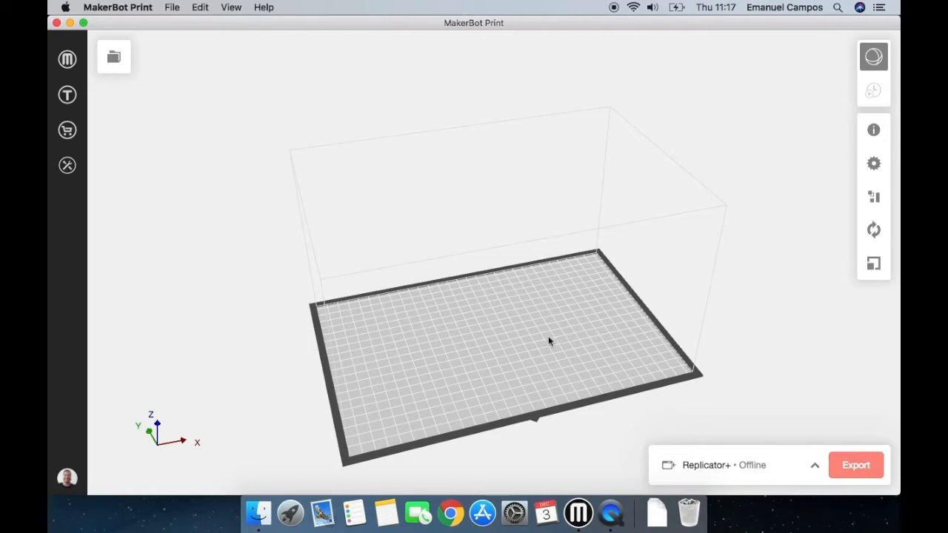
# Insert the Nut and Bolt example print for all printers onto the build plate.
pyautogui.click(172, 9)
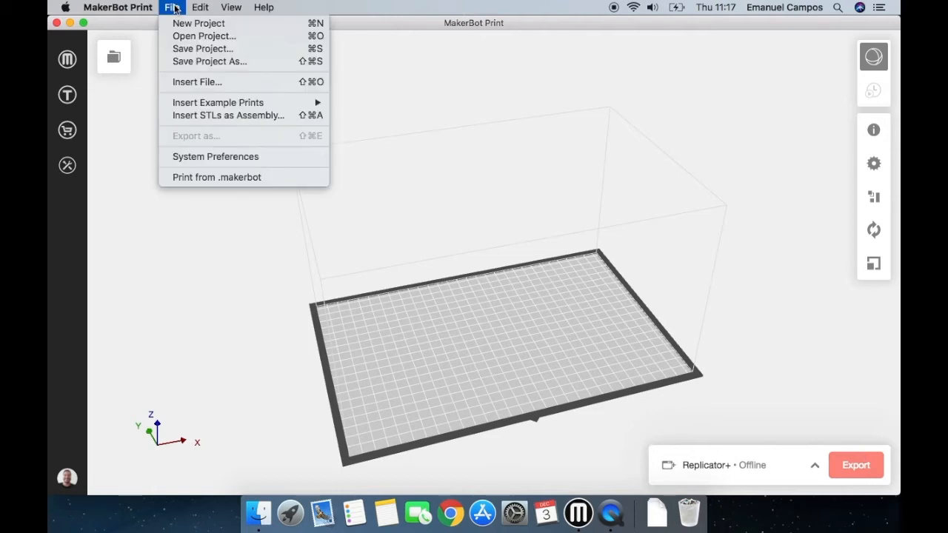
pyautogui.moveTo(202, 103)
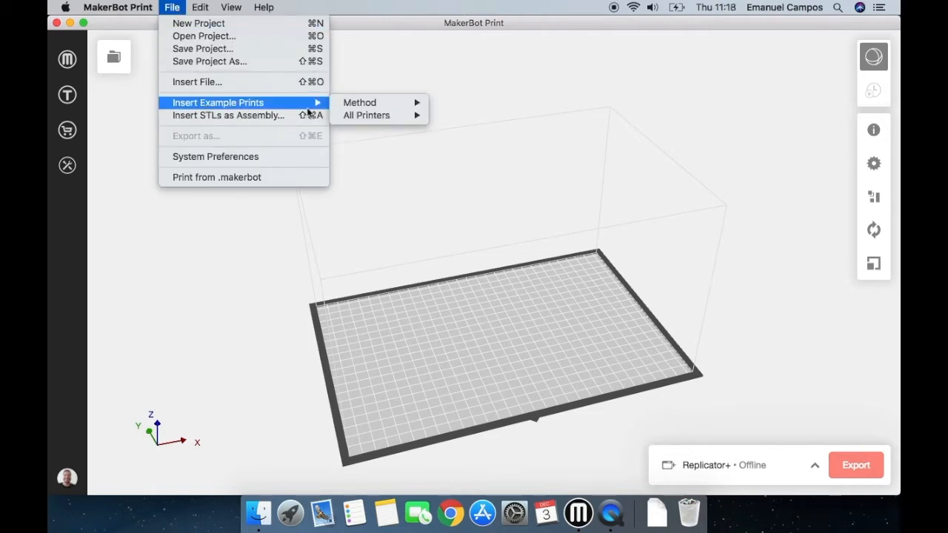
pyautogui.moveTo(365, 117)
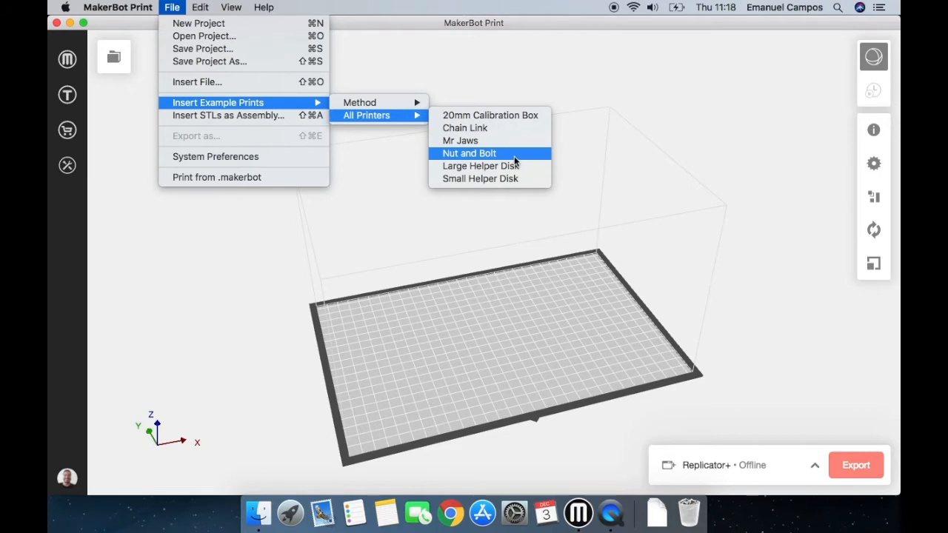
pyautogui.click(515, 155)
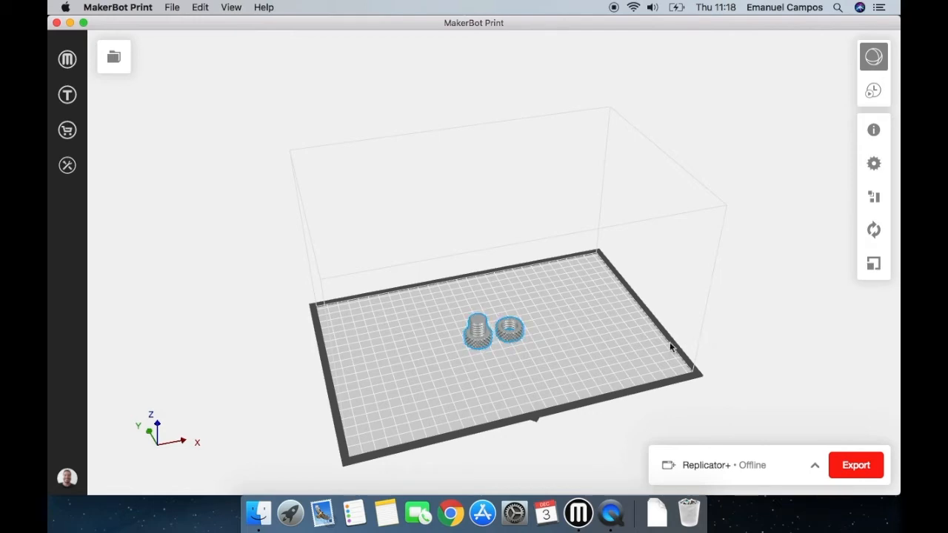
pyautogui.scroll(5, 511, 331)
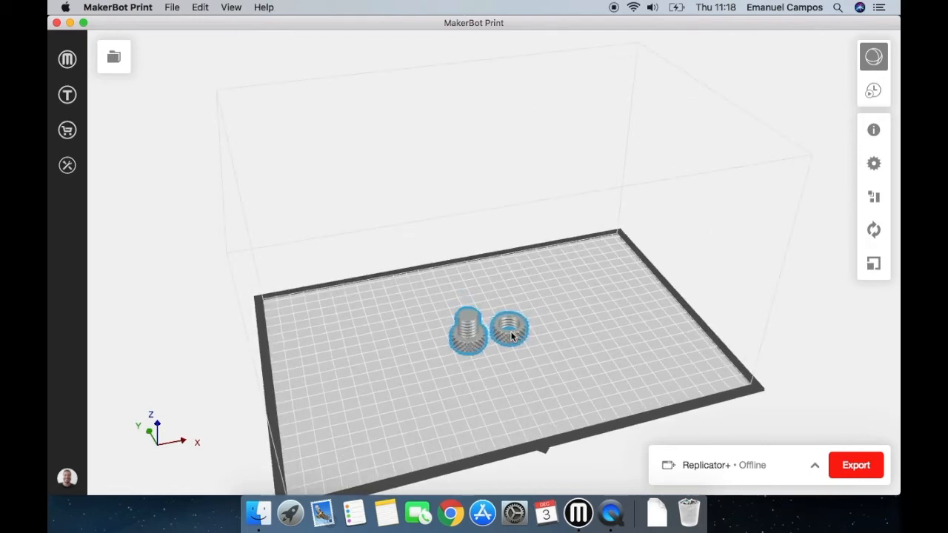
pyautogui.scroll(5, 511, 331)
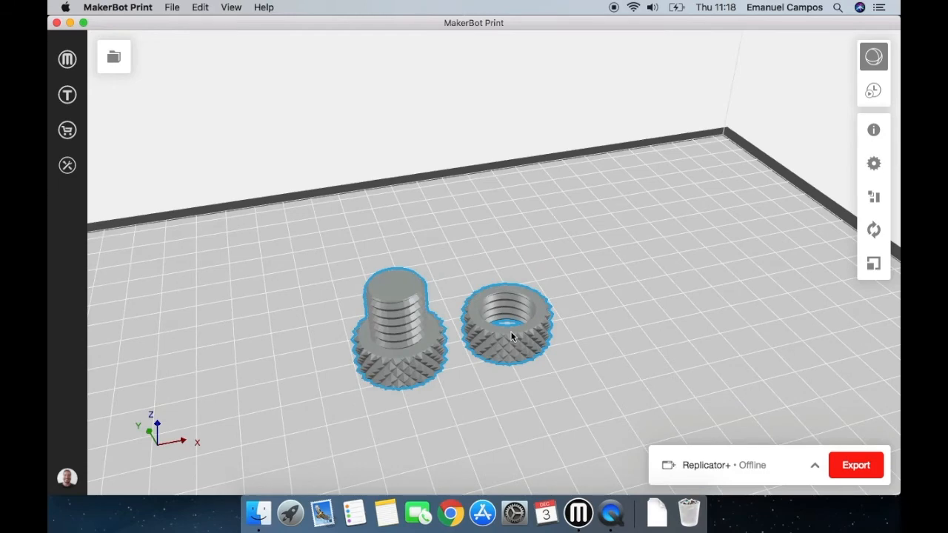
# Inspect the nut and bolt on the build plate up close, from afar and from a slightly different angle.
pyautogui.scroll(2, 511, 334)
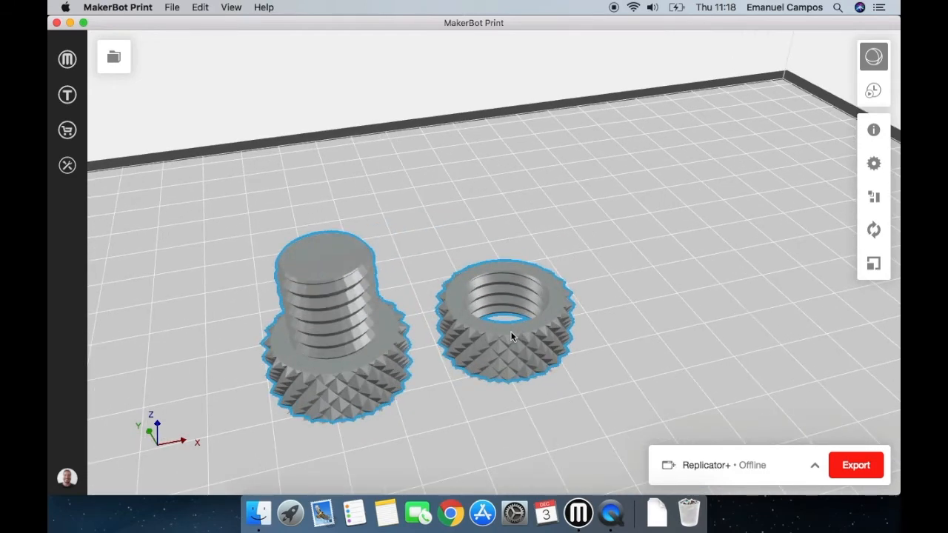
pyautogui.scroll(-3, 511, 335)
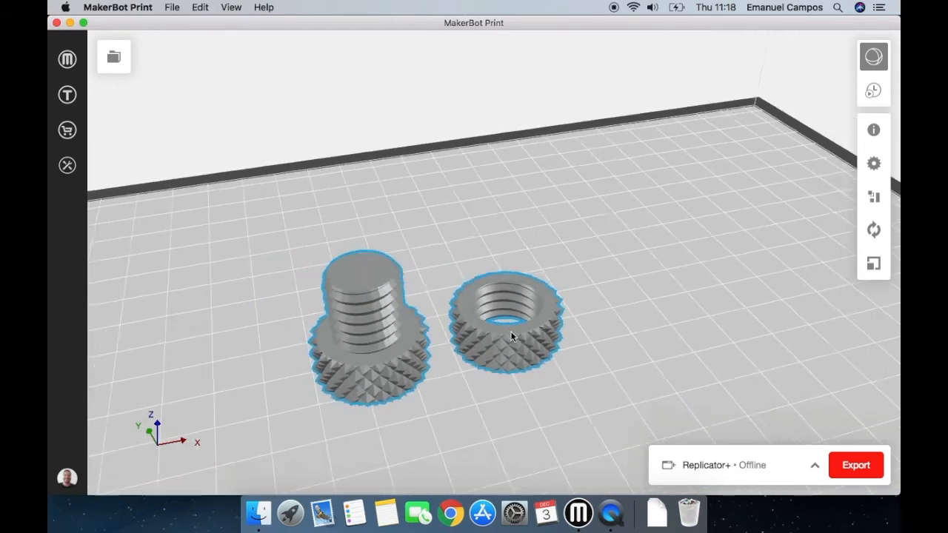
pyautogui.scroll(-5, 511, 331)
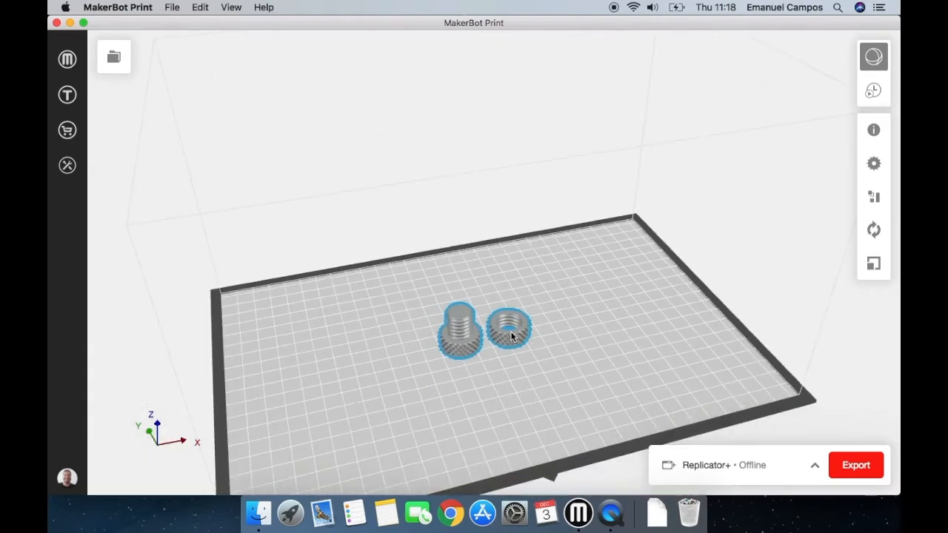
pyautogui.scroll(-4, 511, 331)
pyautogui.scroll(2, 511, 331)
pyautogui.moveTo(510, 331)
pyautogui.mouseDown(button='right')
pyautogui.moveTo(568, 330)
pyautogui.moveTo(413, 330)
pyautogui.moveTo(443, 329)
pyautogui.moveTo(552, 266)
pyautogui.moveTo(520, 345)
pyautogui.mouseUp(button='right')
pyautogui.moveTo(525, 340)
pyautogui.mouseDown()
pyautogui.moveTo(609, 343)
pyautogui.moveTo(381, 376)
pyautogui.moveTo(545, 358)
pyautogui.moveTo(603, 339)
pyautogui.moveTo(546, 353)
pyautogui.moveTo(315, 374)
pyautogui.moveTo(660, 325)
pyautogui.moveTo(460, 355)
pyautogui.moveTo(415, 352)
pyautogui.moveTo(570, 325)
pyautogui.moveTo(519, 344)
pyautogui.mouseUp()
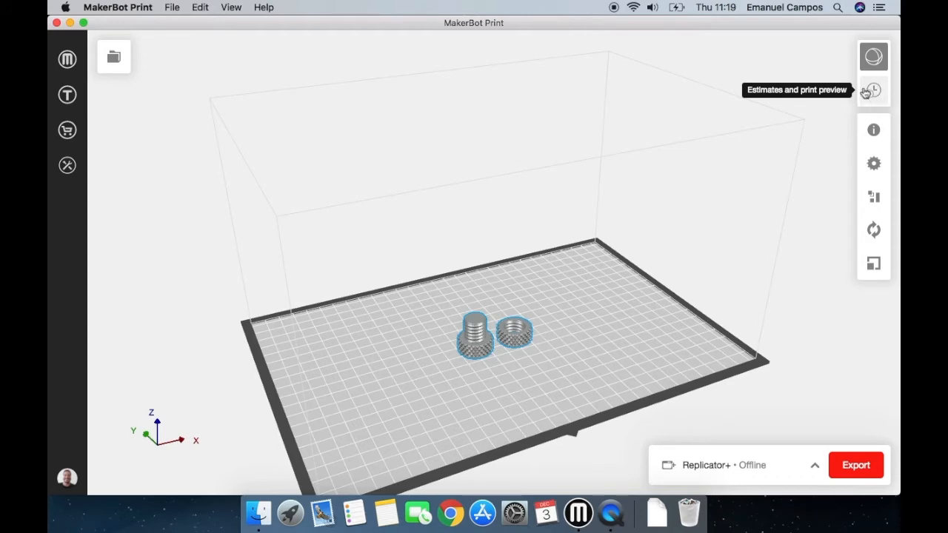
# Check the units in the selected model's info and close it.
pyautogui.click(874, 131)
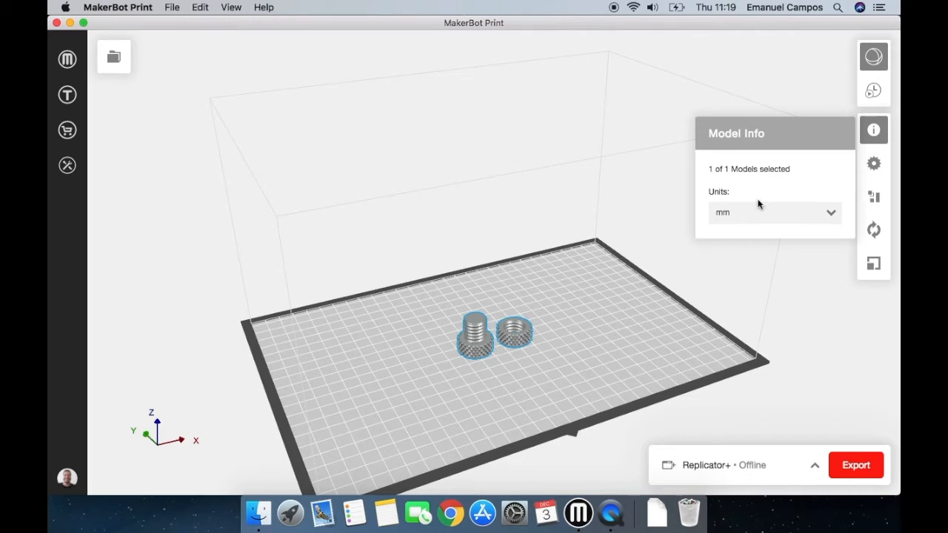
pyautogui.click(175, 7)
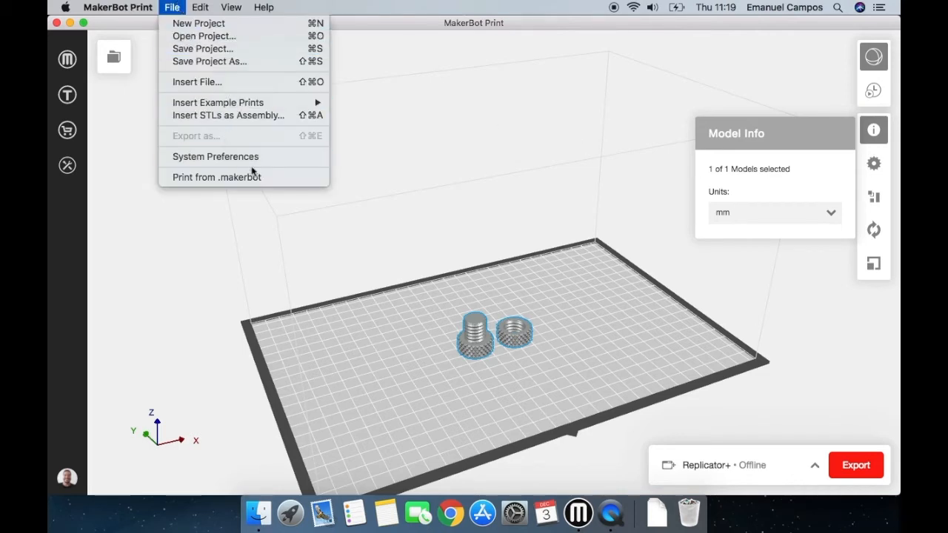
pyautogui.click(878, 134)
pyautogui.click(876, 133)
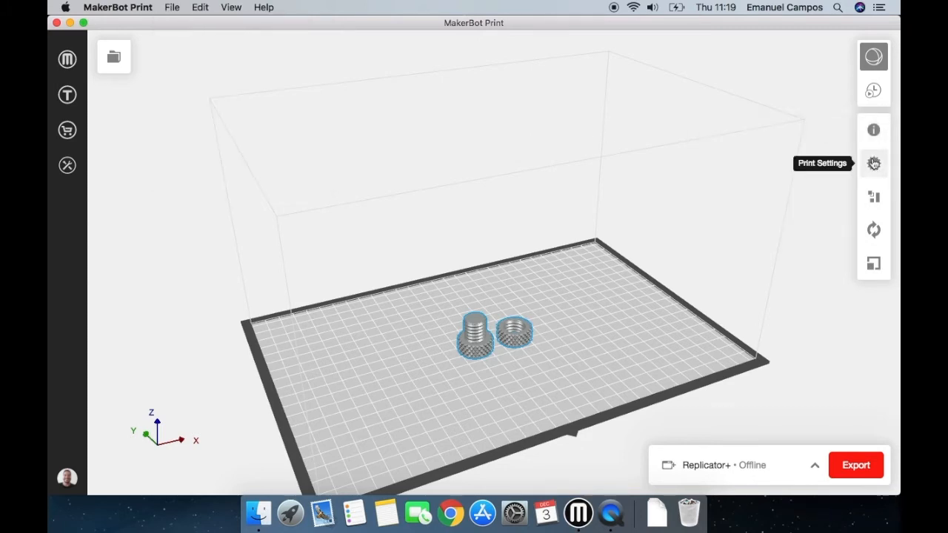
# Reset the print settings to default and choose Smart Extruder+ as the extruder type.
pyautogui.click(874, 164)
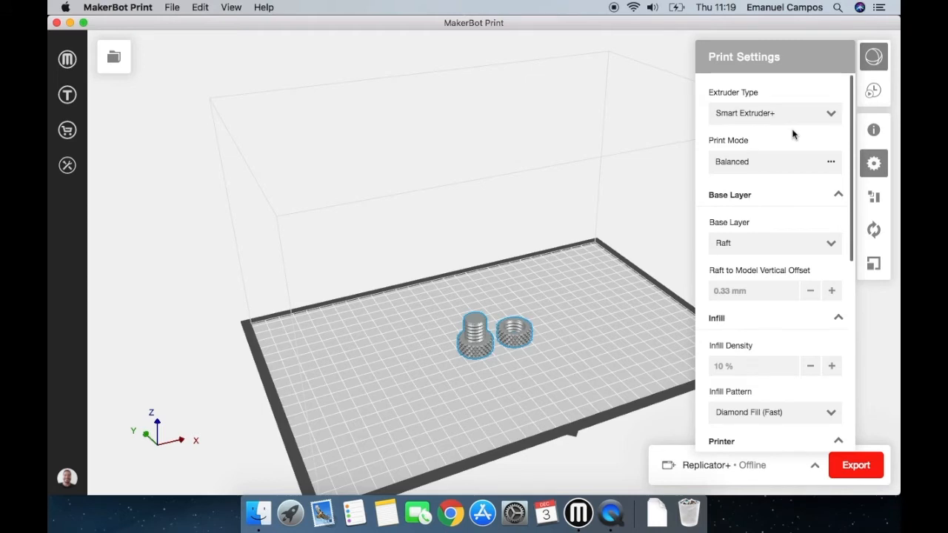
pyautogui.scroll(-10, 806, 163)
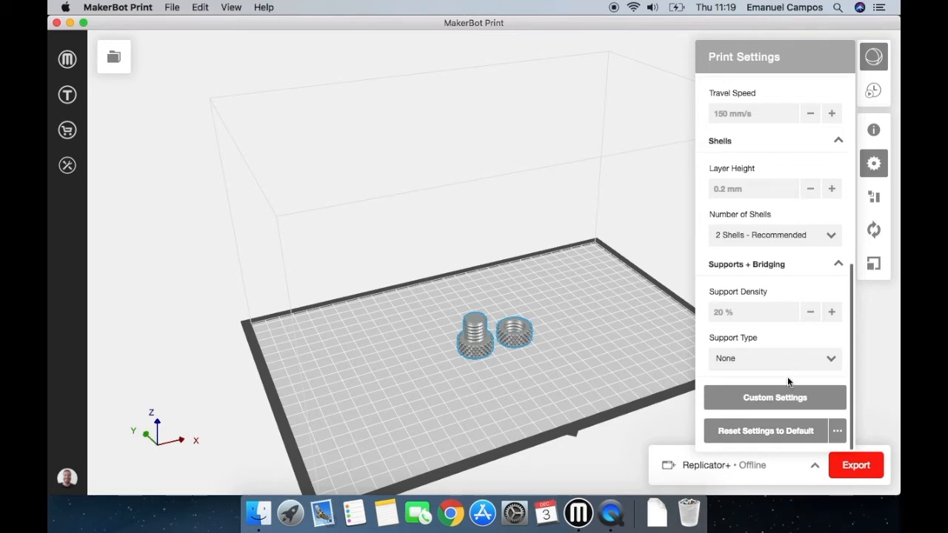
pyautogui.click(802, 429)
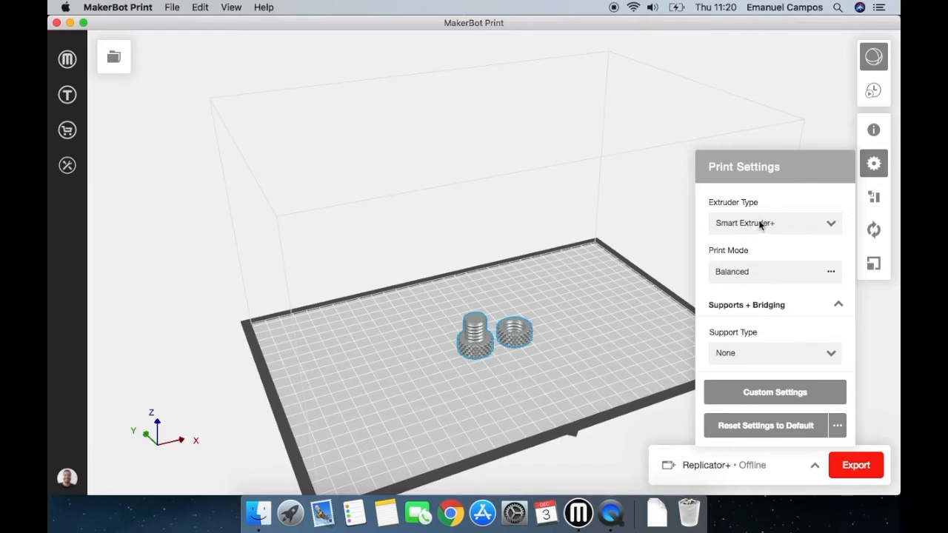
pyautogui.click(829, 226)
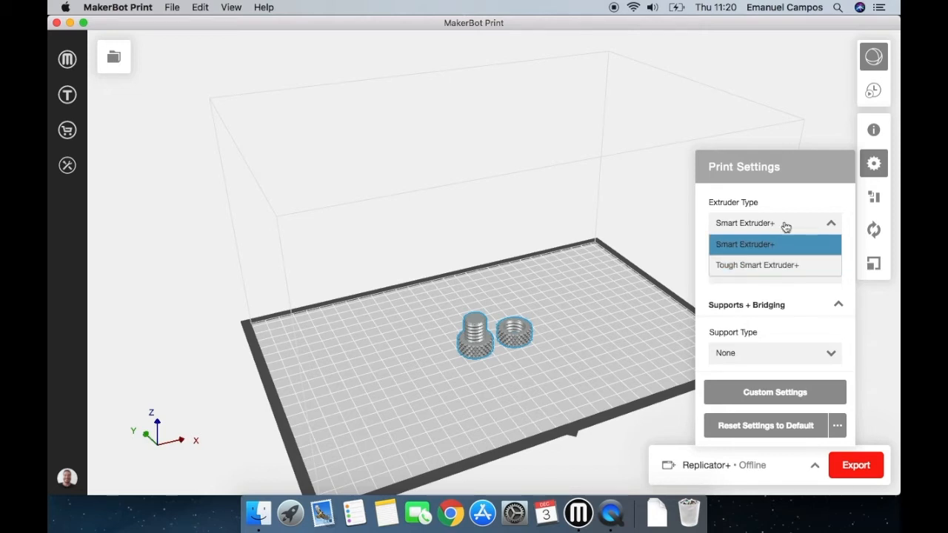
pyautogui.click(737, 250)
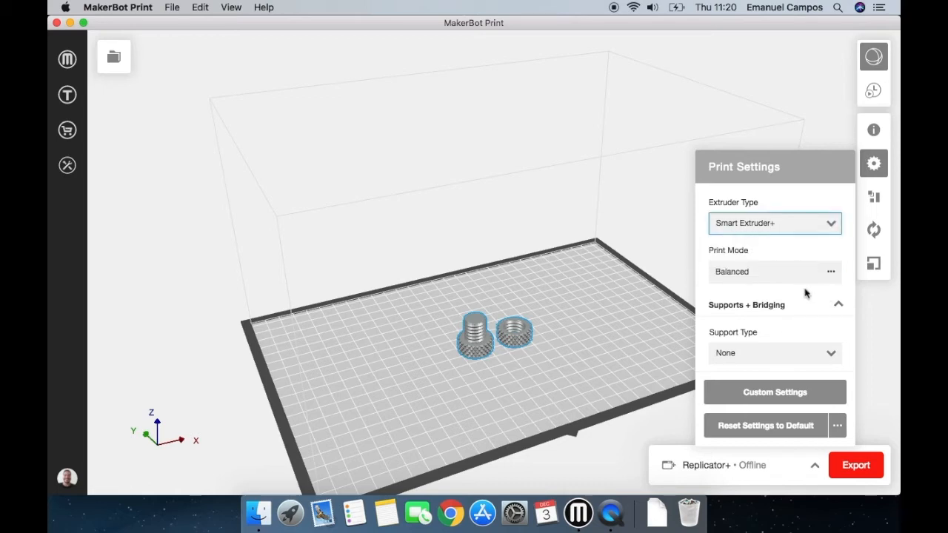
# Review the default and custom print modes and close them without changing the print mode.
pyautogui.click(756, 276)
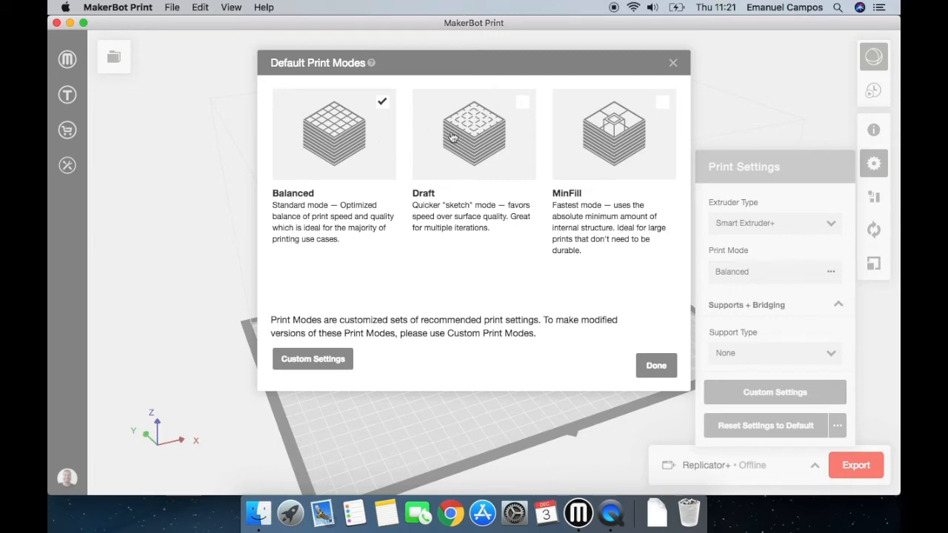
pyautogui.click(319, 360)
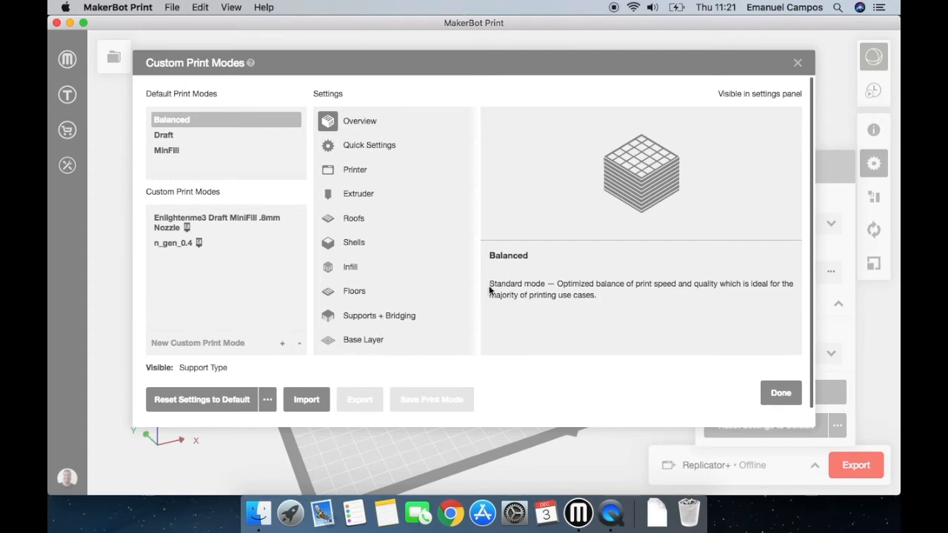
pyautogui.click(779, 392)
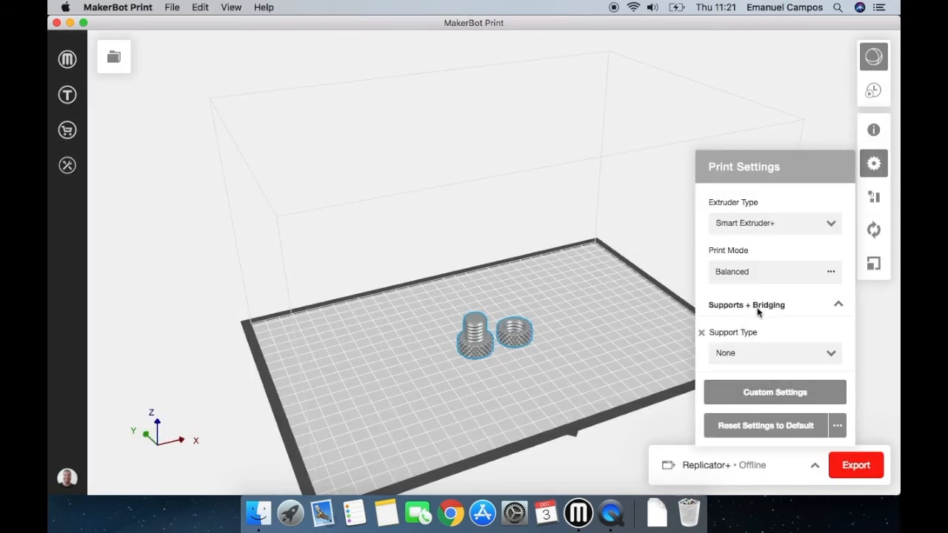
# Try Breakaway Support as the support type and return it to None.
pyautogui.click(755, 359)
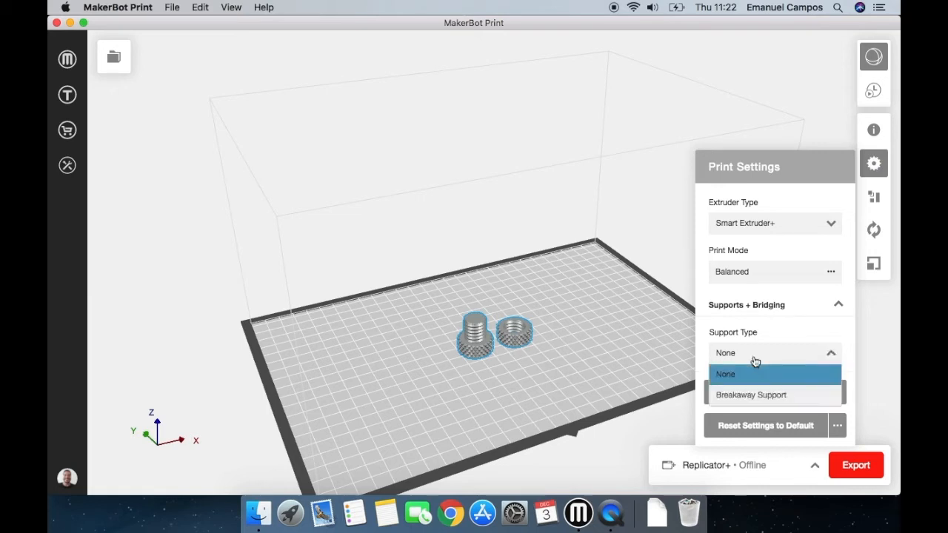
pyautogui.click(788, 400)
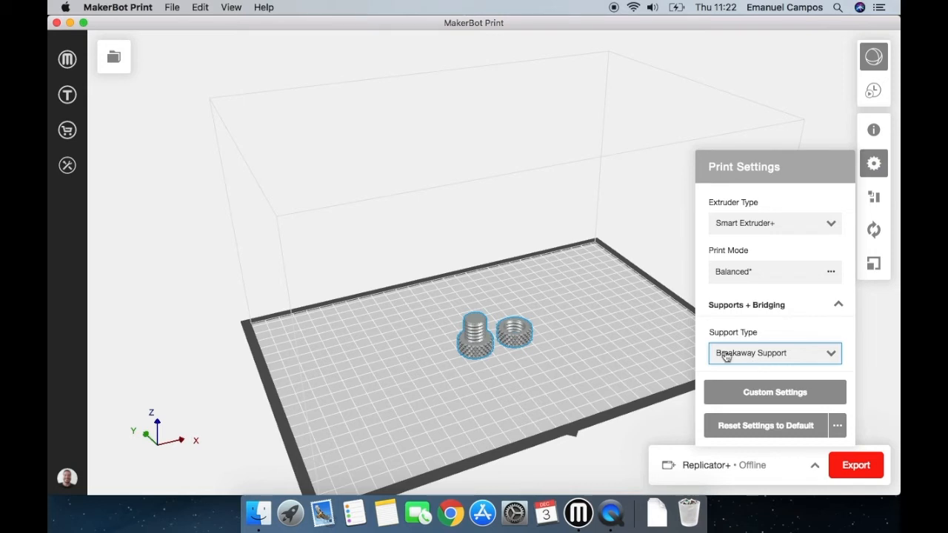
pyautogui.click(485, 330)
pyautogui.click(723, 360)
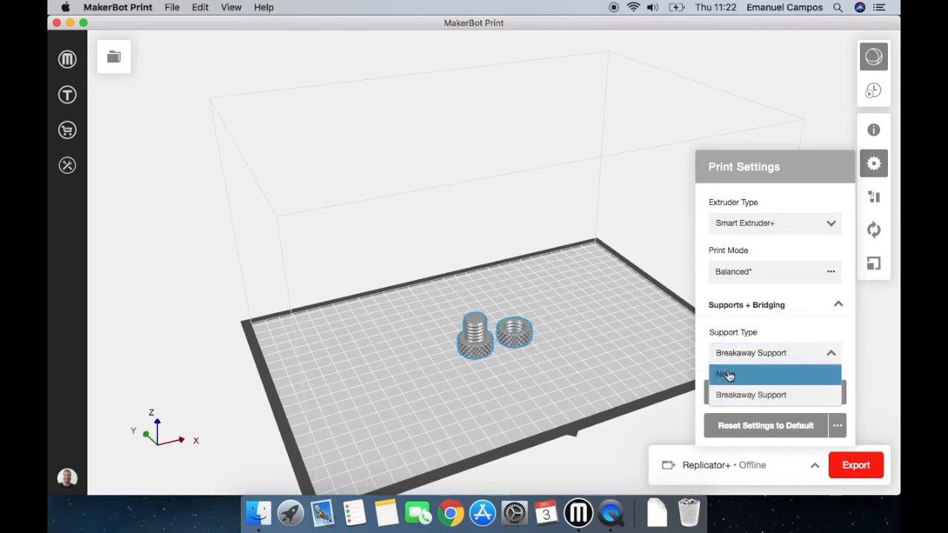
pyautogui.click(728, 376)
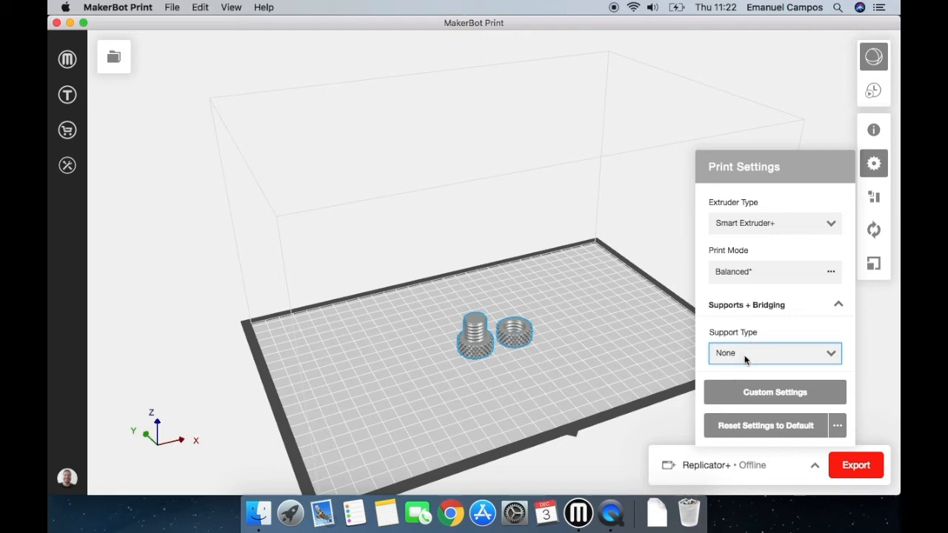
# Set the support type to Breakaway Support.
pyautogui.click(833, 354)
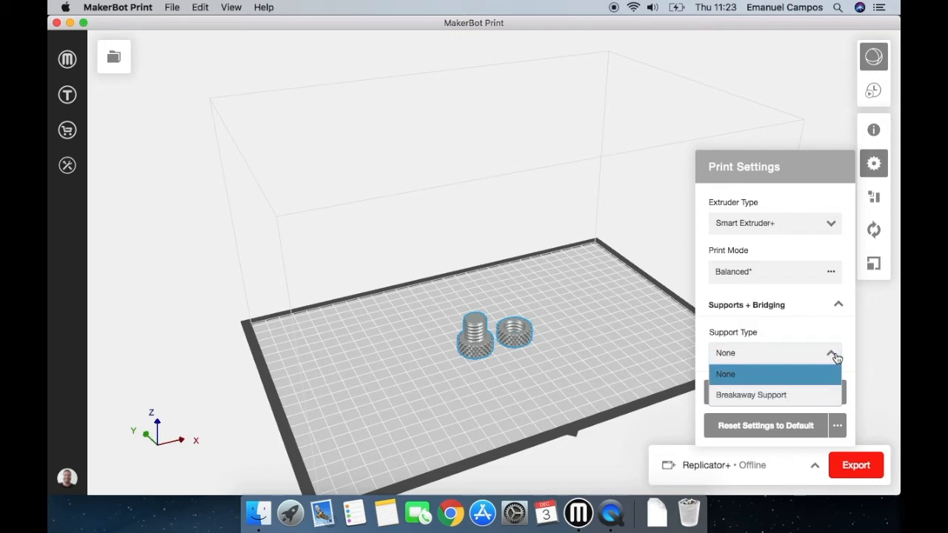
pyautogui.click(777, 397)
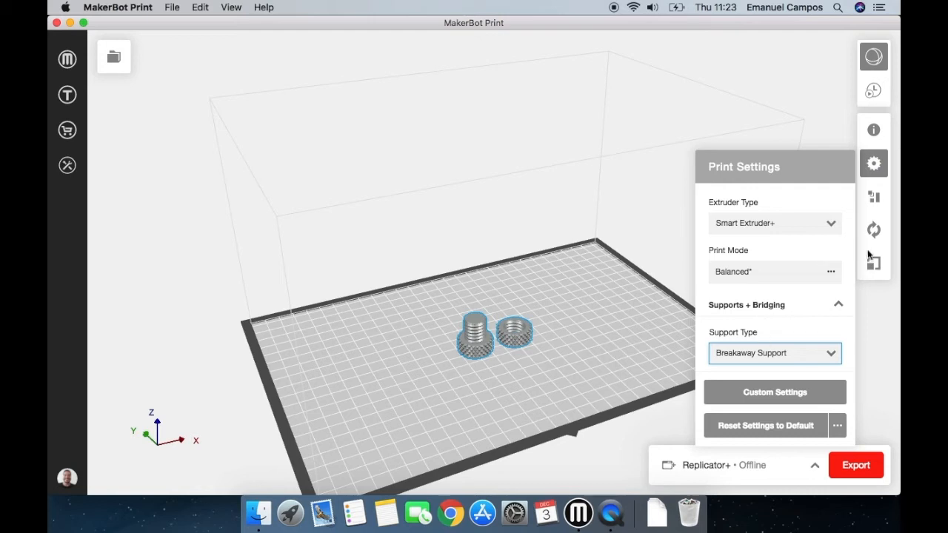
# Move the nut and bolt model toward the back of the build plate, to about X 44 mm and Y 36 mm.
pyautogui.click(874, 197)
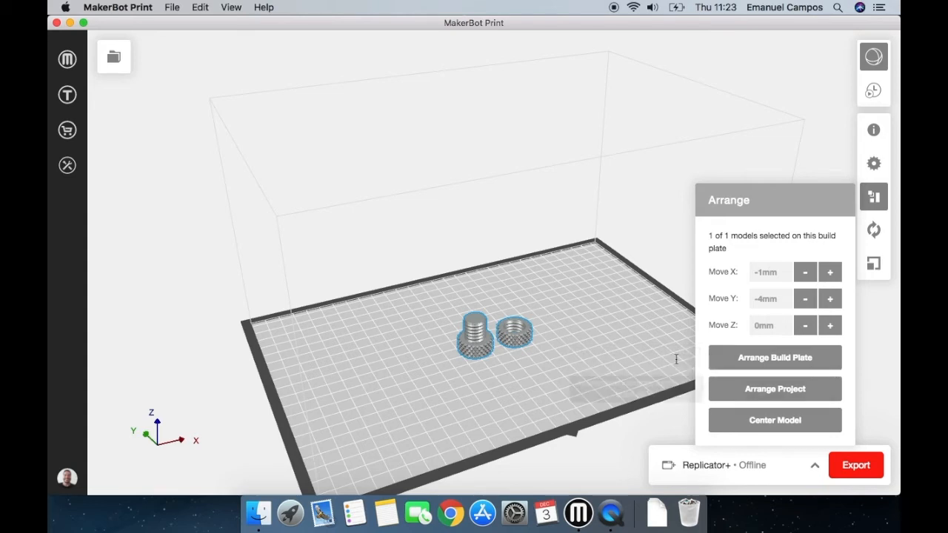
pyautogui.moveTo(526, 337); pyautogui.dragTo(552, 294)
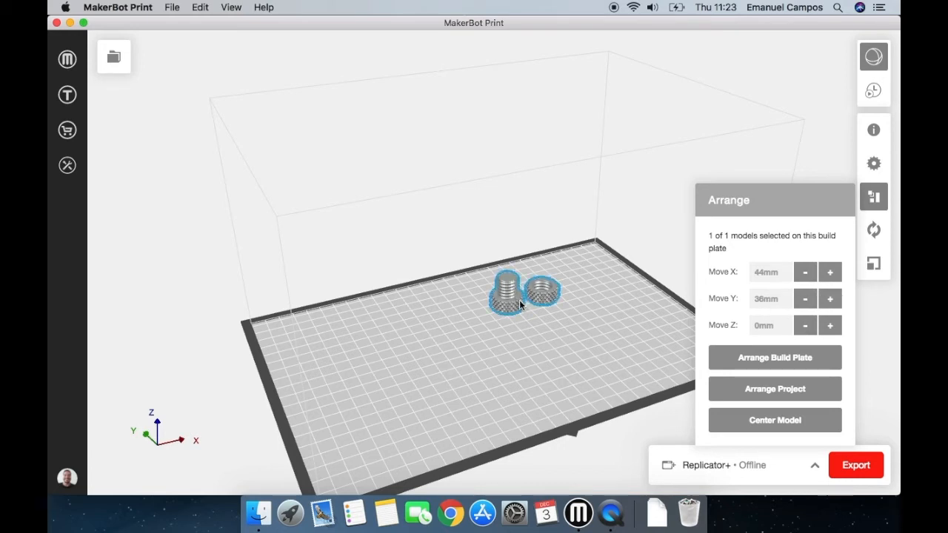
# Paste five copies of the nut and bolt model, arrange the build plate automatically and clear the selection.
pyautogui.press('super+v')
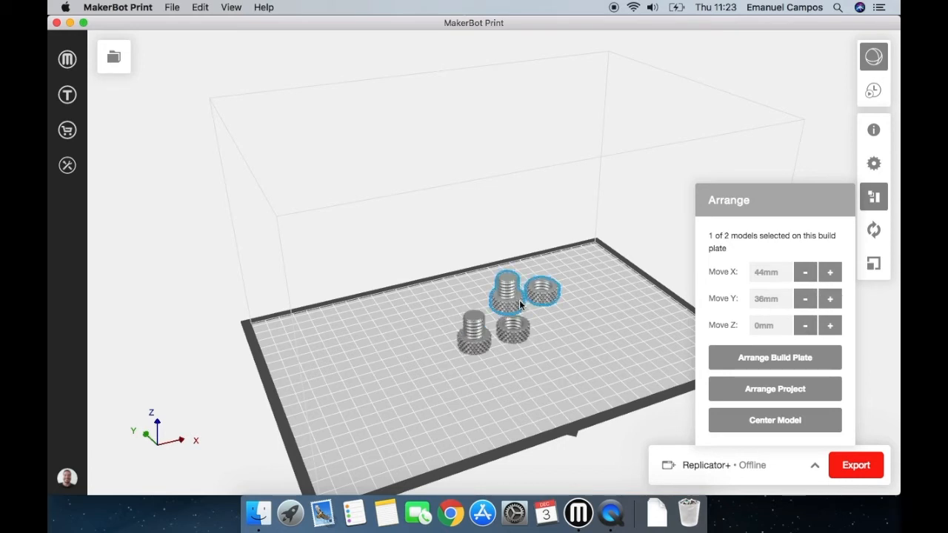
pyautogui.press('super+v')
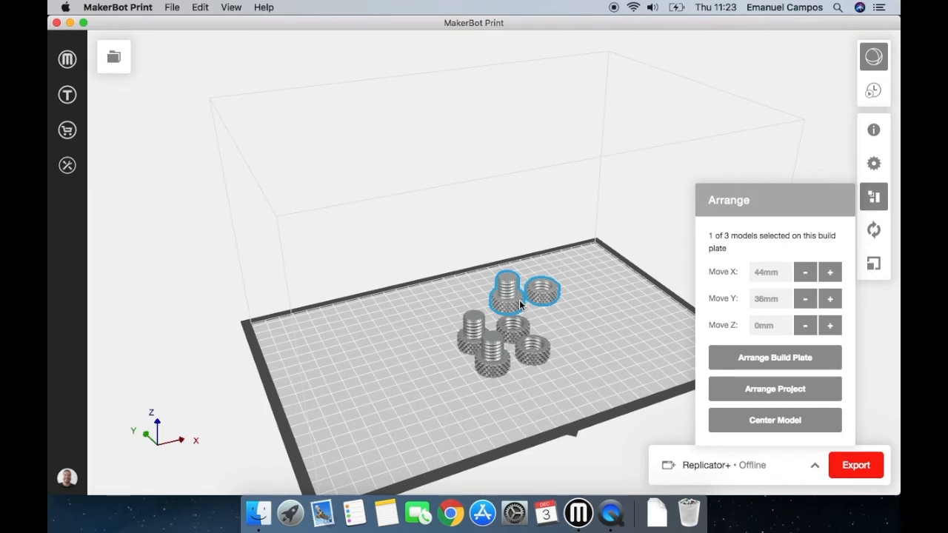
pyautogui.press('super+v')
pyautogui.press('super+v')
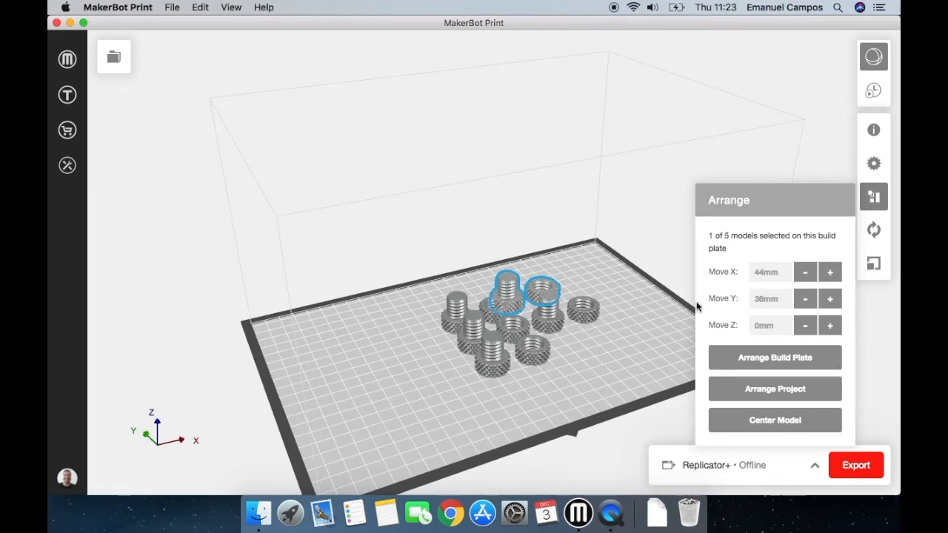
pyautogui.press('super+v')
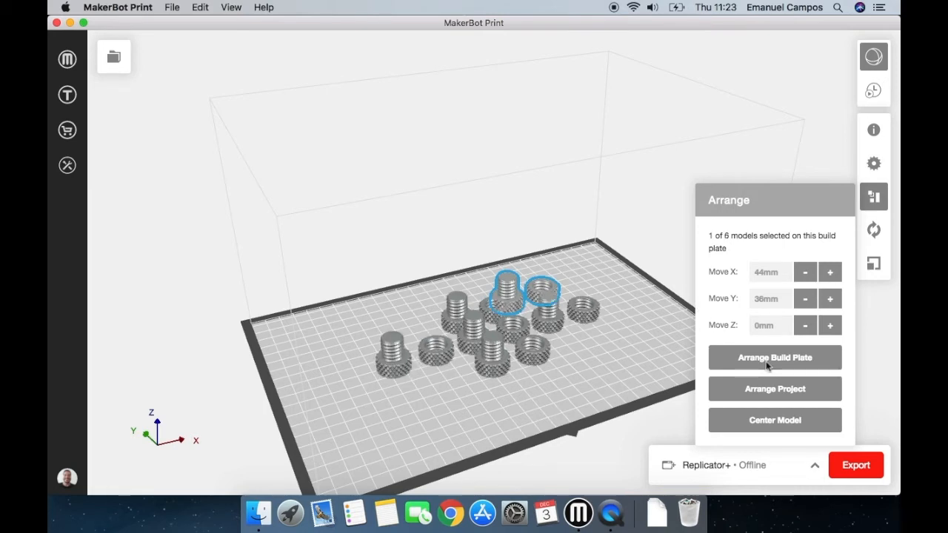
pyautogui.click(768, 363)
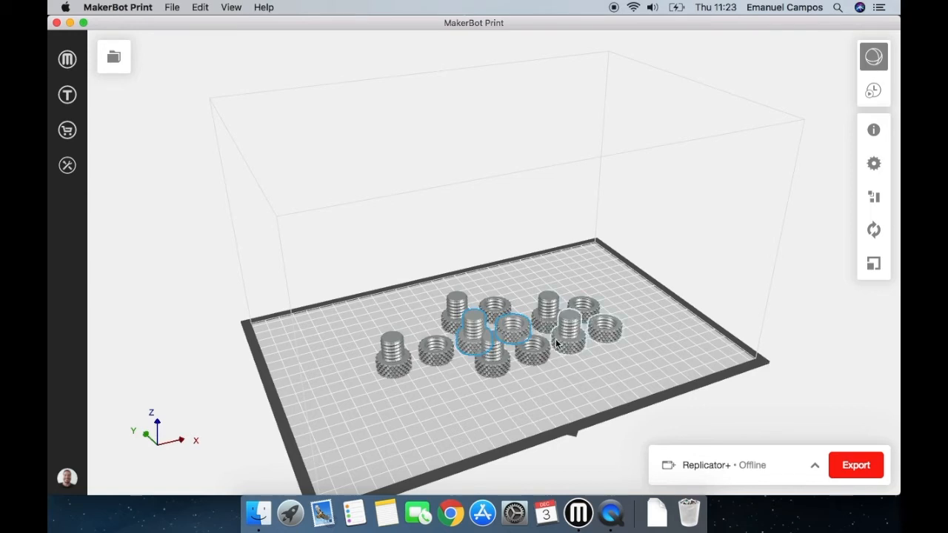
pyautogui.click(677, 374)
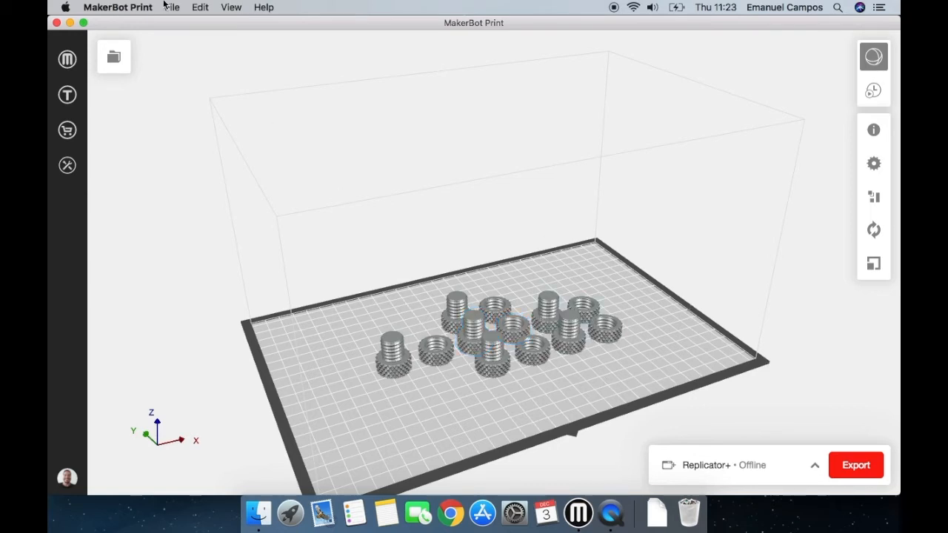
# Insert the Mr Jaws example print for all printers onto the build plate and deselect it.
pyautogui.click(172, 7)
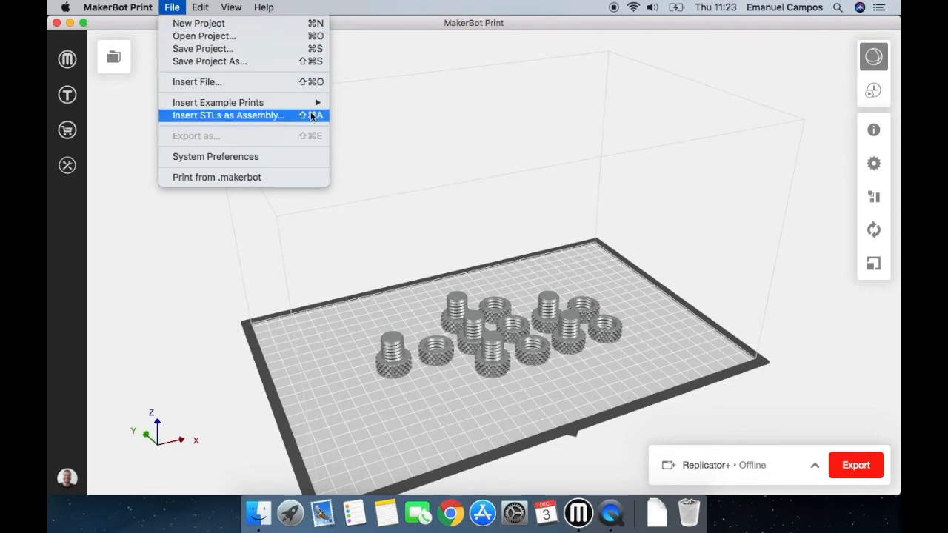
pyautogui.moveTo(318, 102)
pyautogui.moveTo(395, 108)
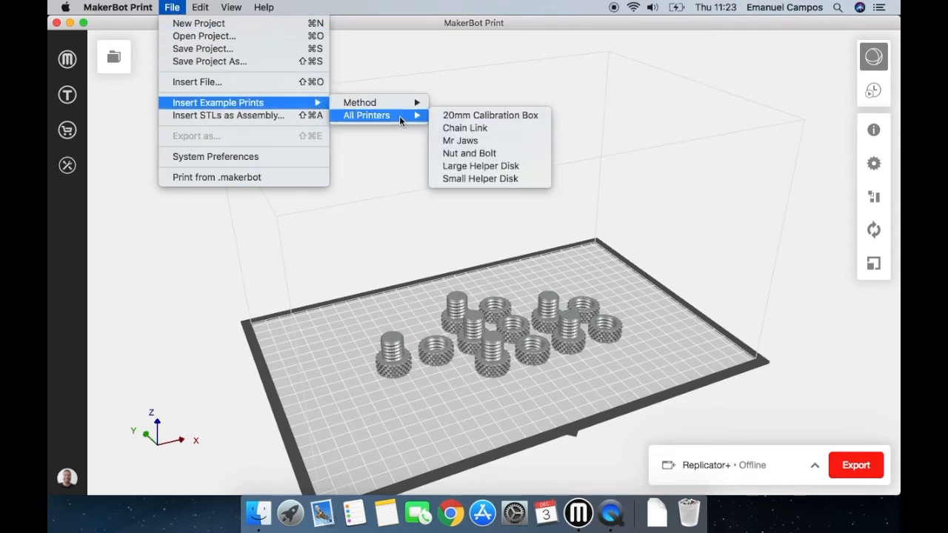
pyautogui.click(514, 140)
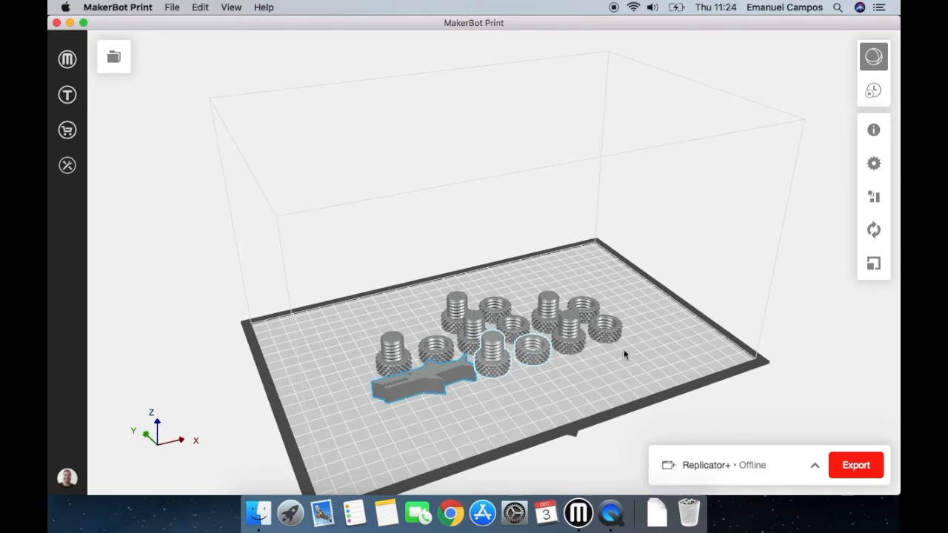
pyautogui.click(545, 400)
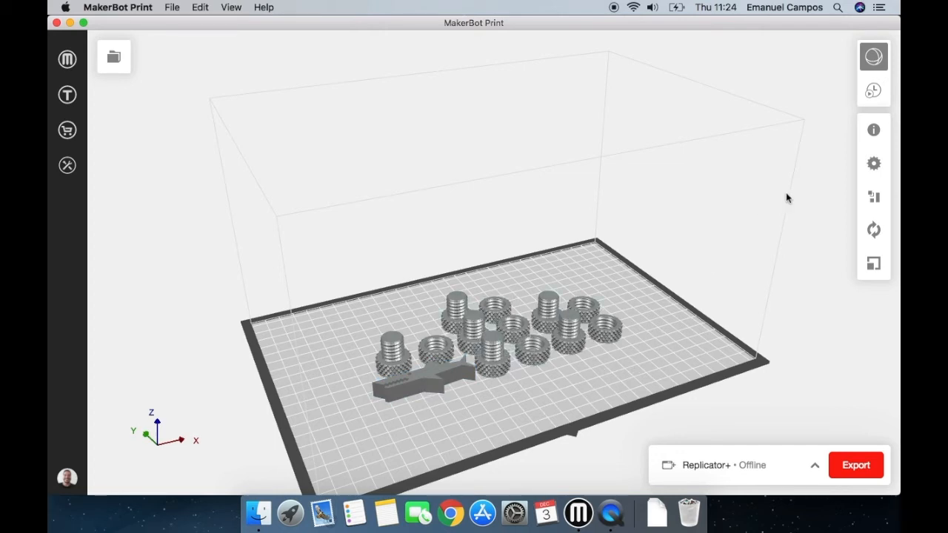
# Check the print settings for the build plate and close them.
pyautogui.click(873, 165)
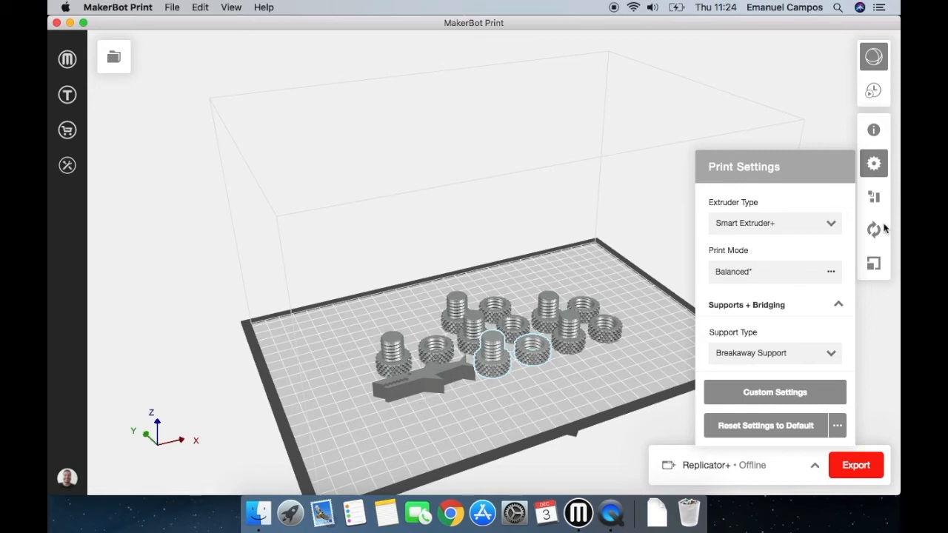
pyautogui.click(873, 165)
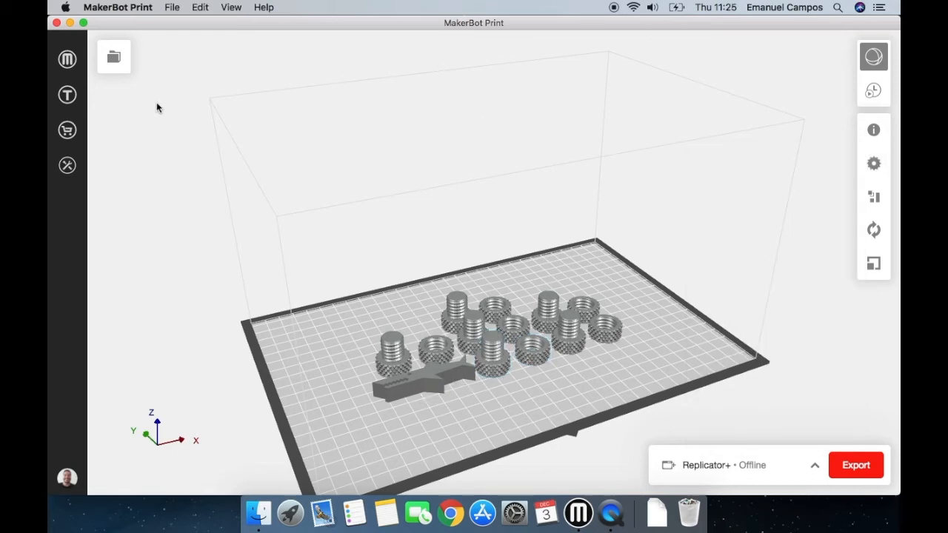
# Add a second build plate to the project, then return to the Makerbot_Set build plate and close the project overview.
pyautogui.click(121, 66)
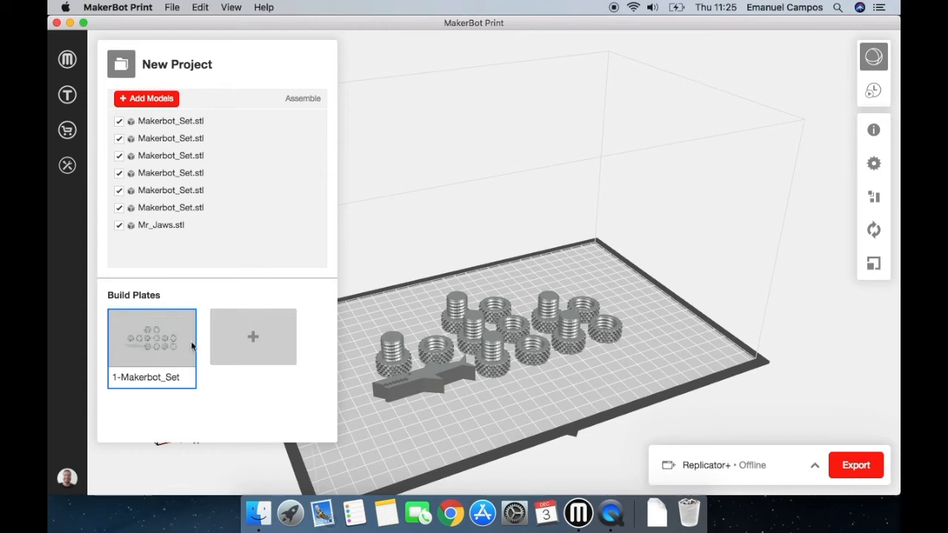
pyautogui.click(261, 343)
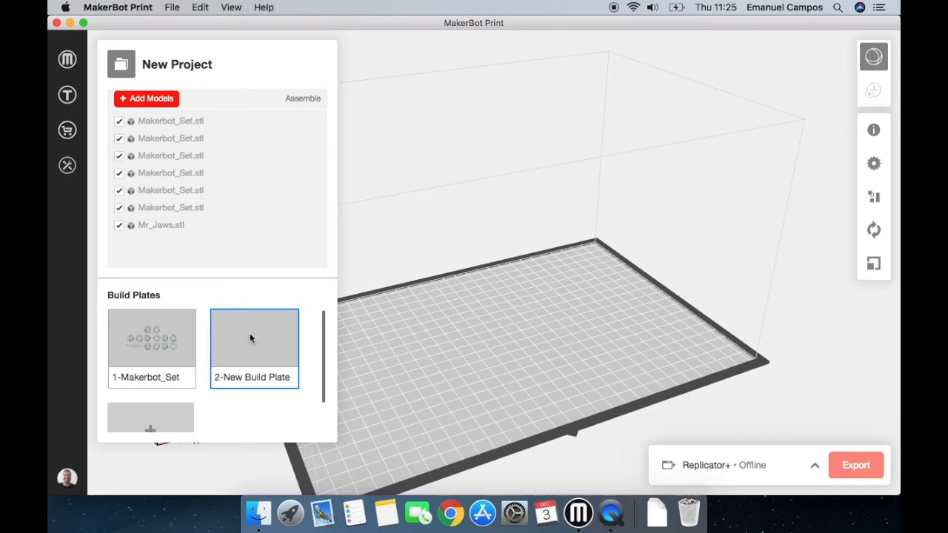
pyautogui.click(173, 343)
pyautogui.click(288, 341)
pyautogui.click(147, 335)
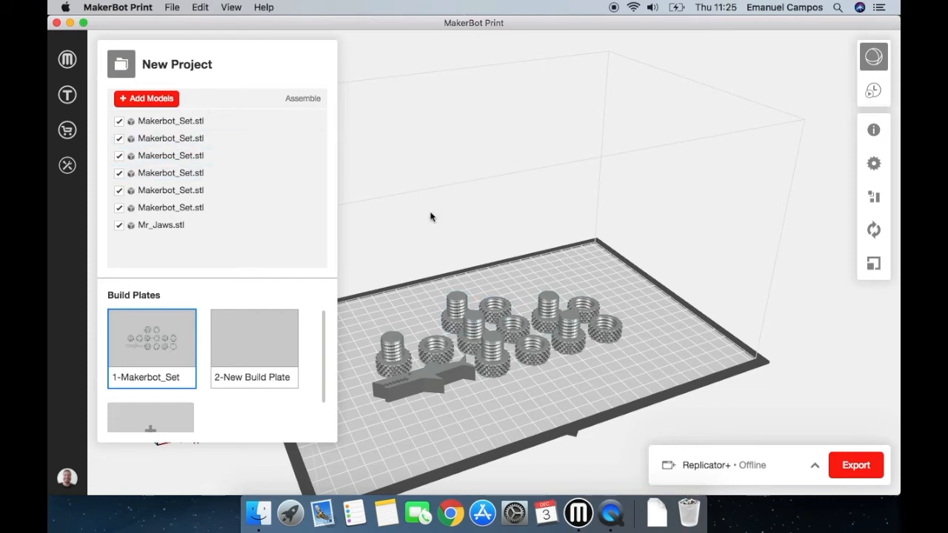
pyautogui.click(121, 66)
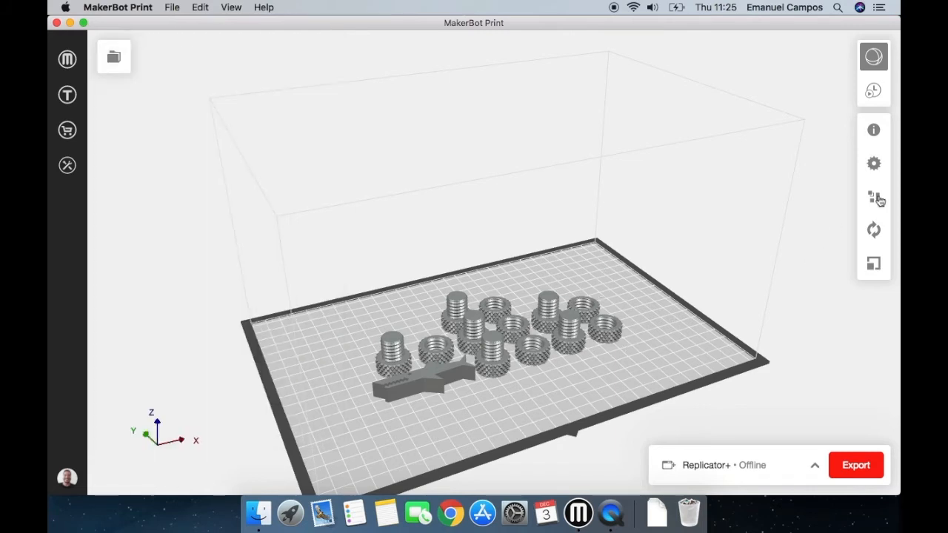
# Rotate Mr Jaws +90° about Z and move it toward the front of the build plate, to about X -53 mm and Y -57 mm.
pyautogui.click(875, 199)
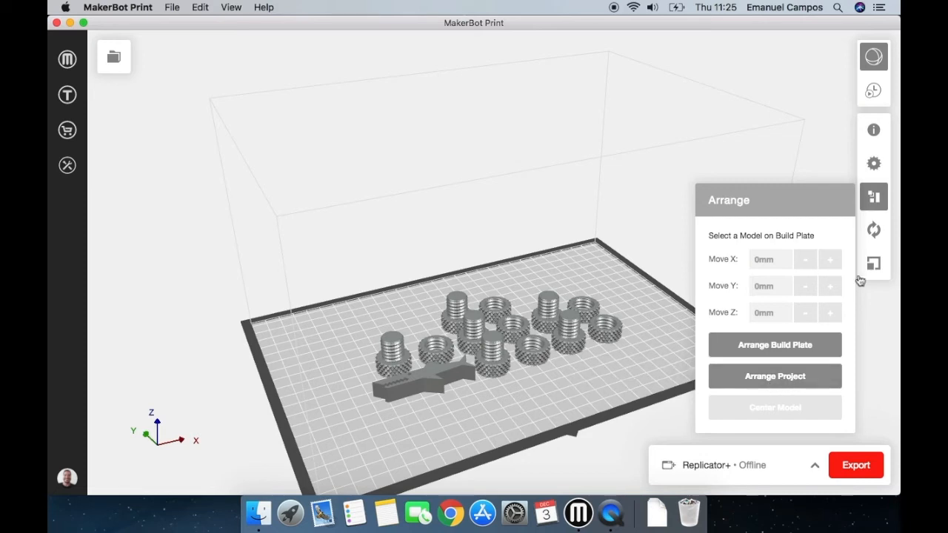
pyautogui.click(877, 197)
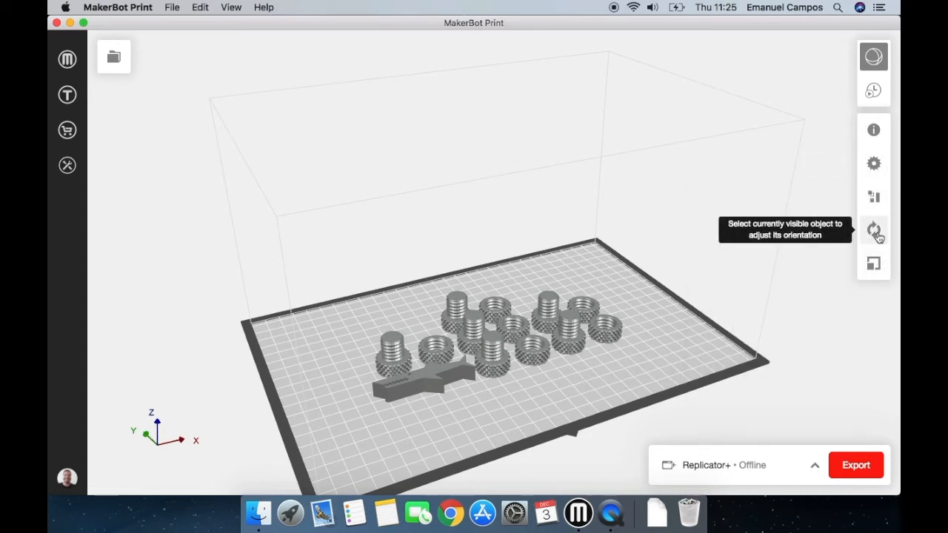
pyautogui.click(877, 234)
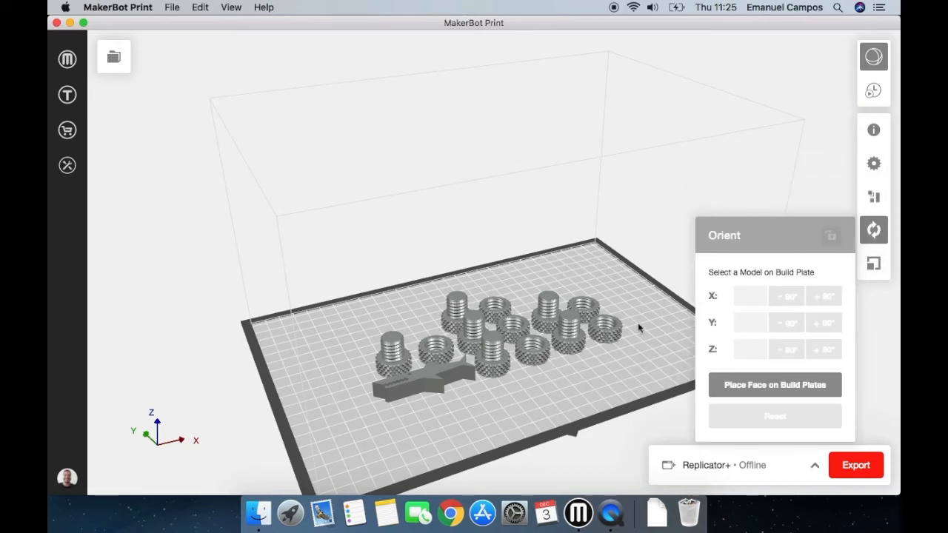
pyautogui.click(434, 389)
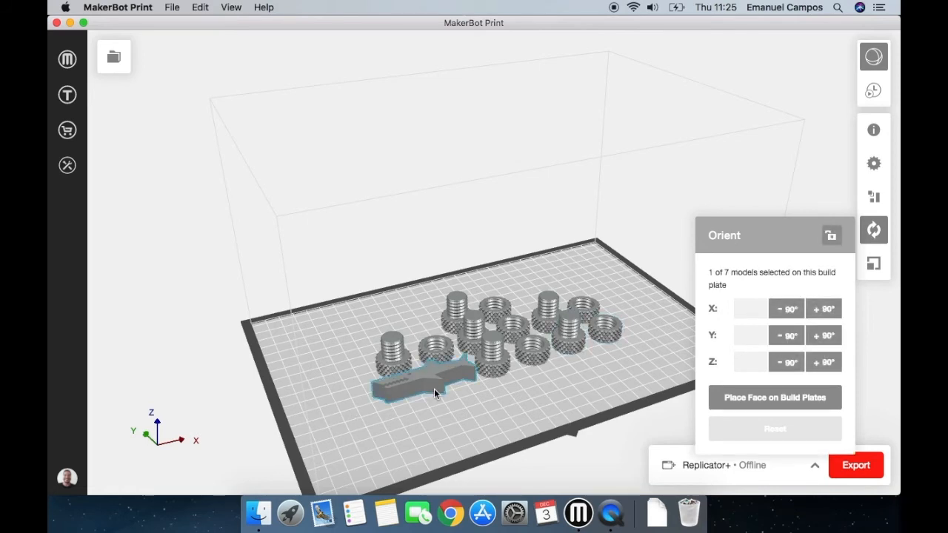
pyautogui.click(831, 373)
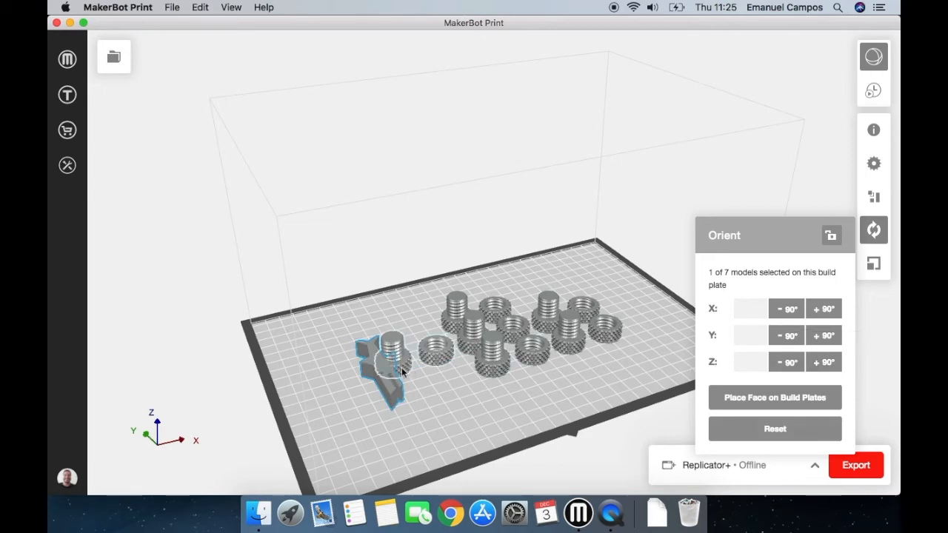
pyautogui.moveTo(396, 389); pyautogui.dragTo(479, 423)
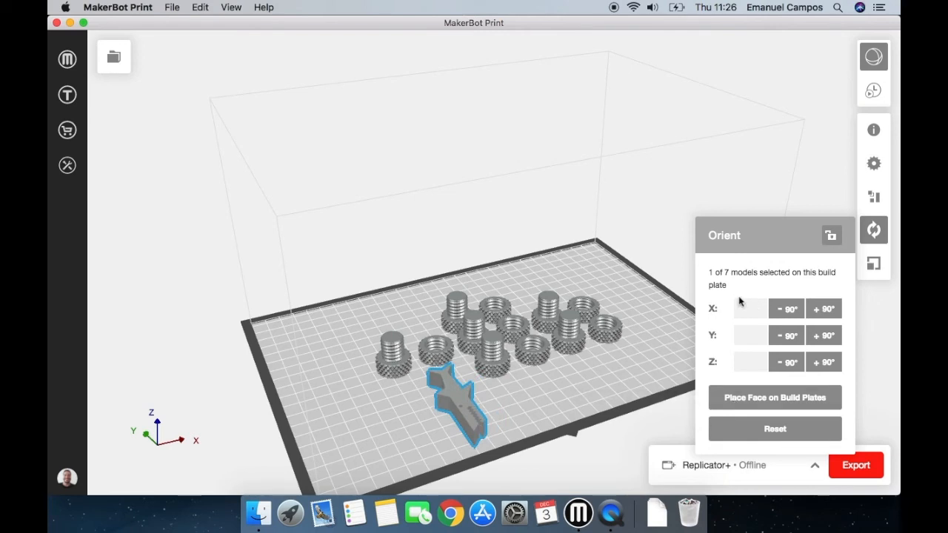
# Examine the Orient to Plane options for a face of Mr Jaws, dismiss them and check the model's arrange and orient settings.
pyautogui.click(741, 400)
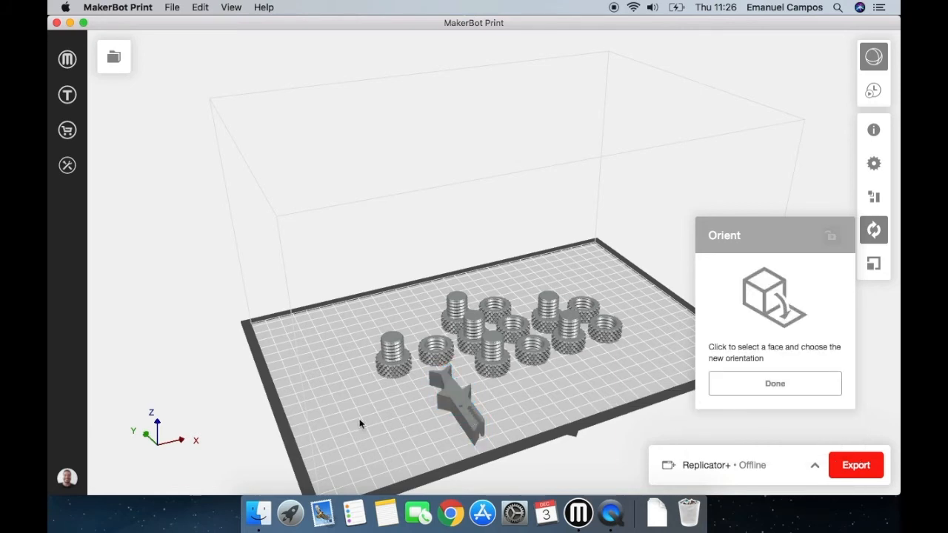
pyautogui.click(464, 400)
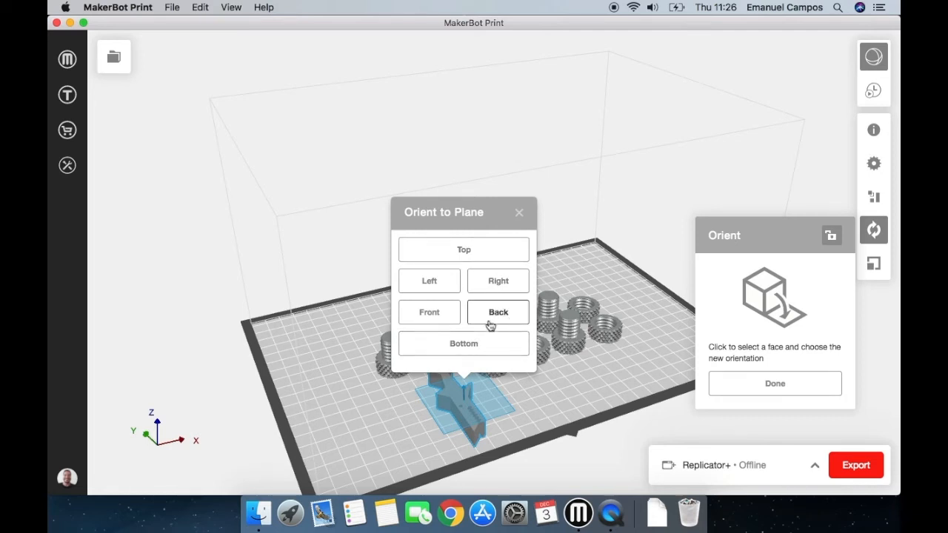
pyautogui.click(522, 215)
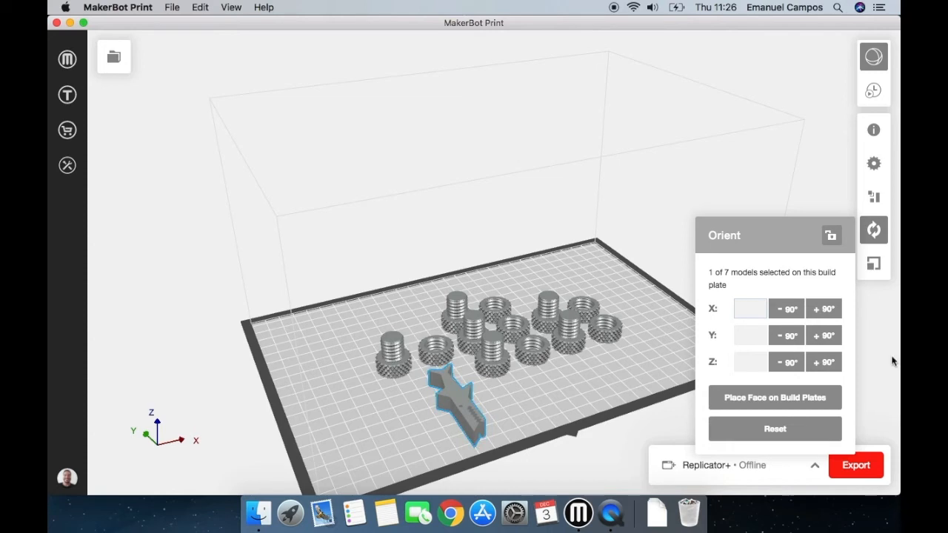
pyautogui.click(874, 196)
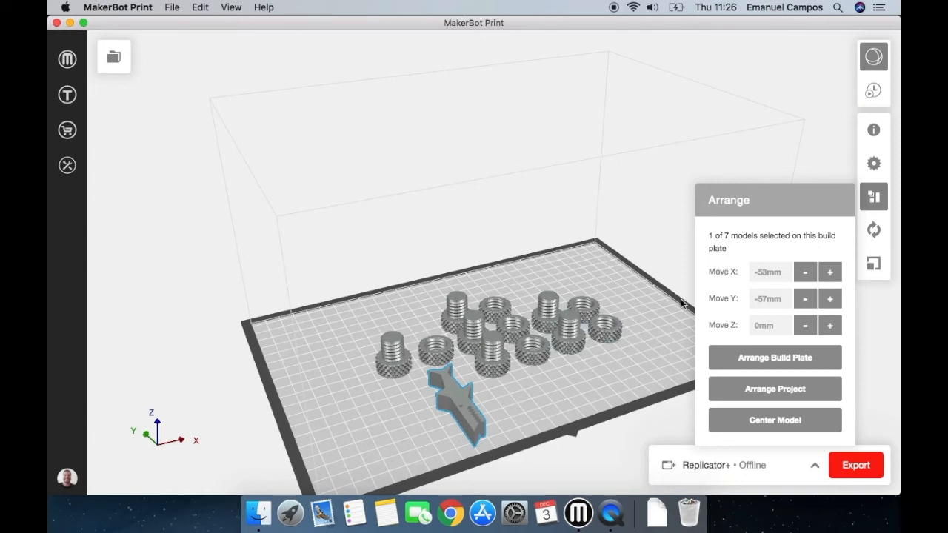
pyautogui.click(873, 231)
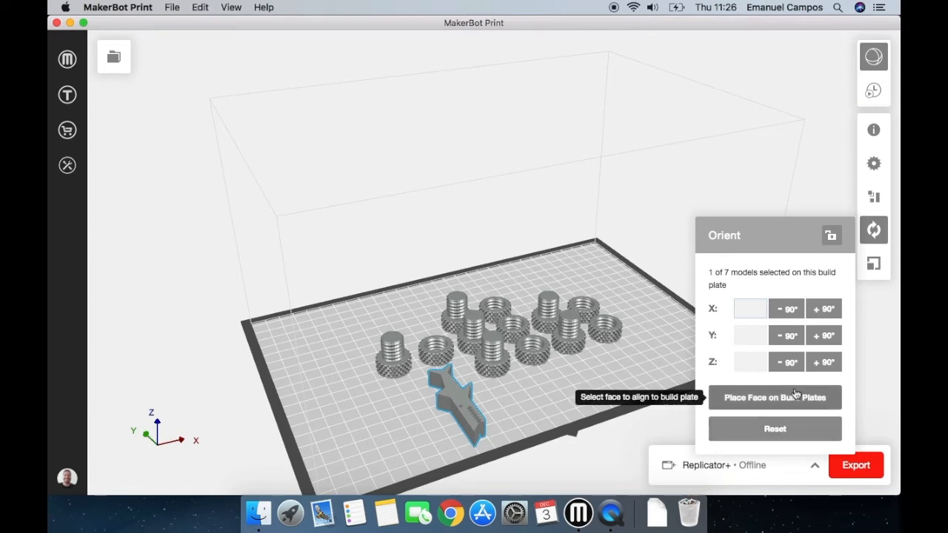
pyautogui.click(870, 240)
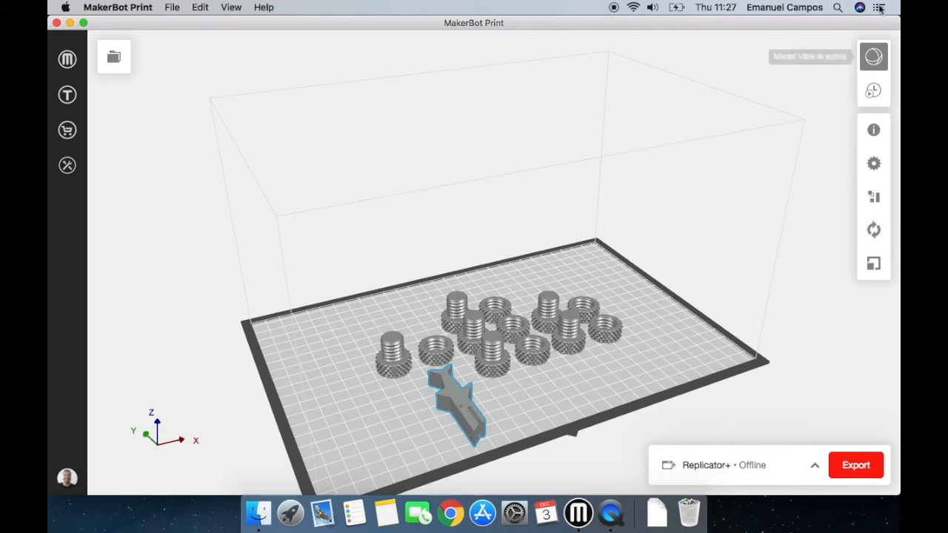
# Scale Mr Jaws uniformly to 50%.
pyautogui.click(875, 268)
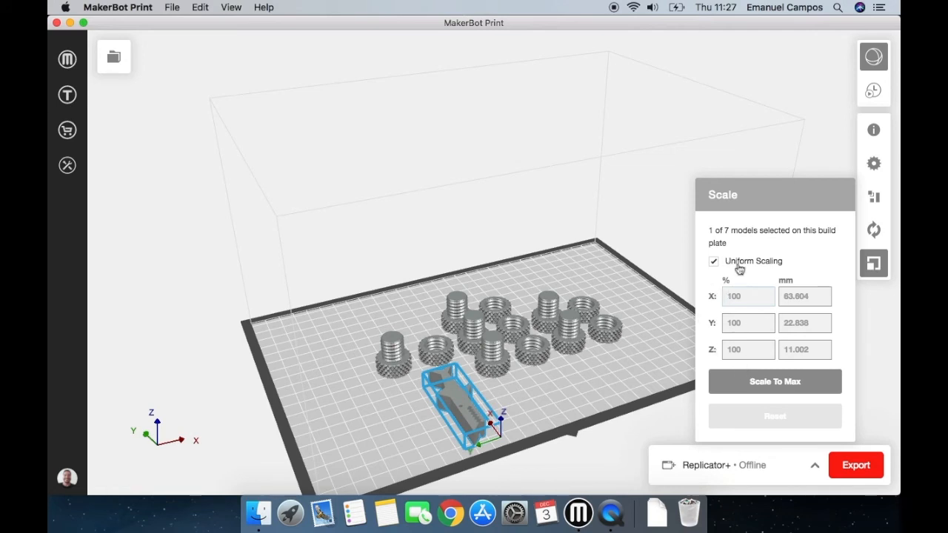
pyautogui.write('50')
pyautogui.press('Return')
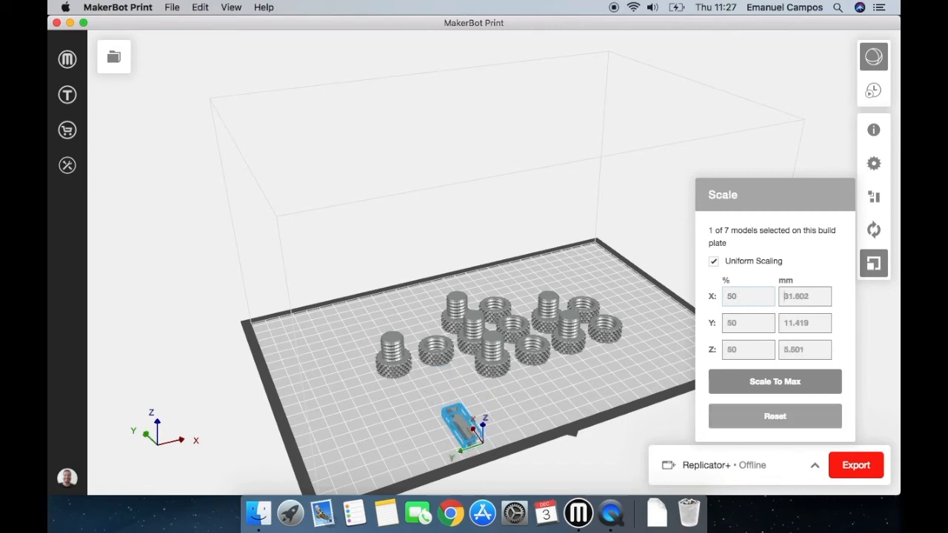
pyautogui.click(784, 297)
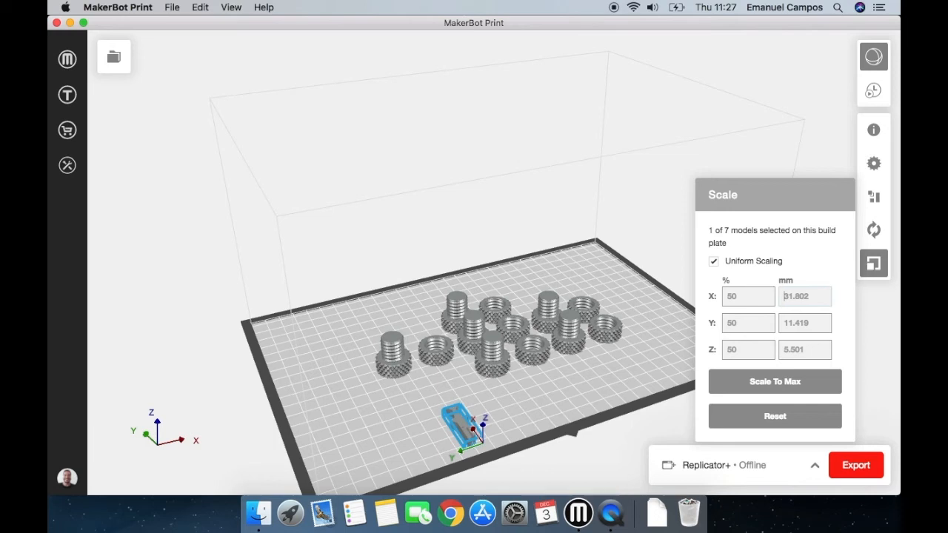
# Set the uniform scale of Mr Jaws back to 100%.
pyautogui.click(740, 297)
pyautogui.press('BackSpace')
pyautogui.press('BackSpace')
pyautogui.write('1')
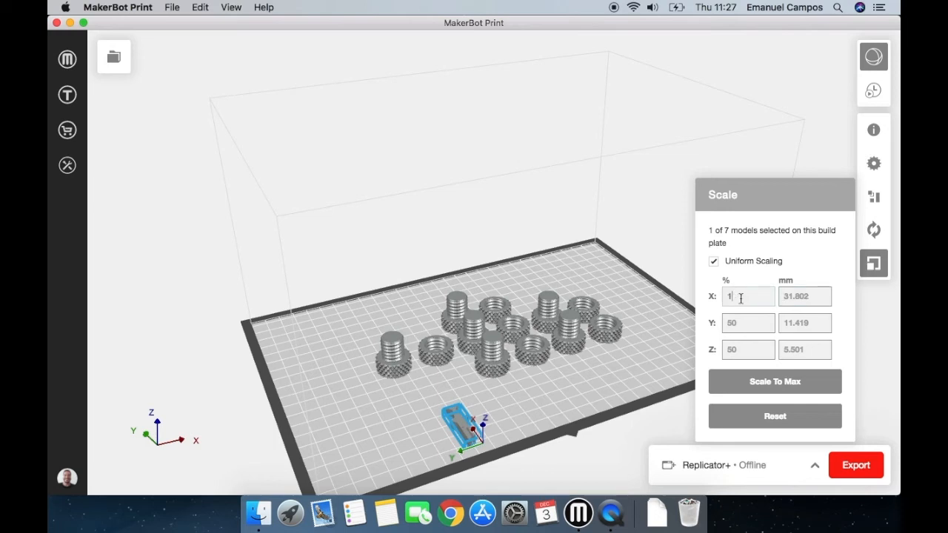
pyautogui.write('00')
pyautogui.press('Tab')
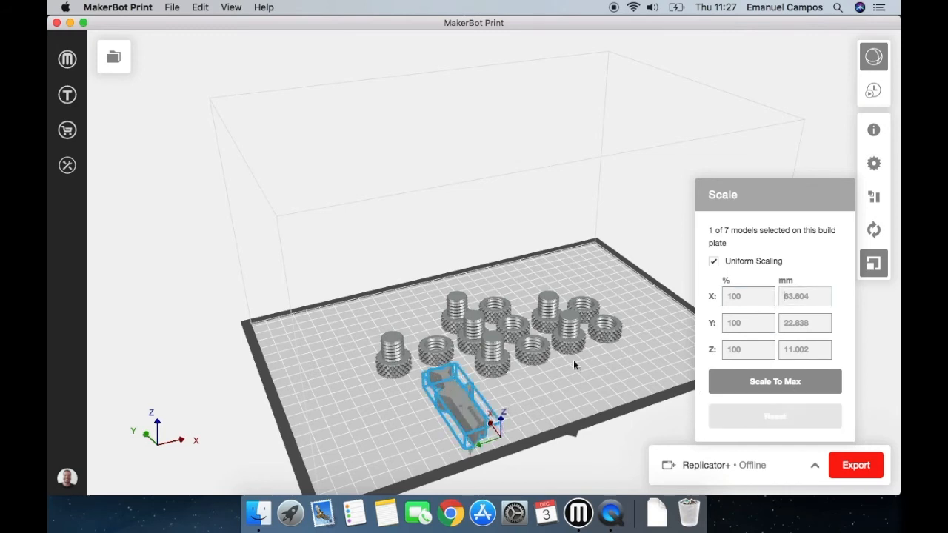
# Turn off uniform scaling for Mr Jaws and set only its Z scale to 50%.
pyautogui.click(732, 263)
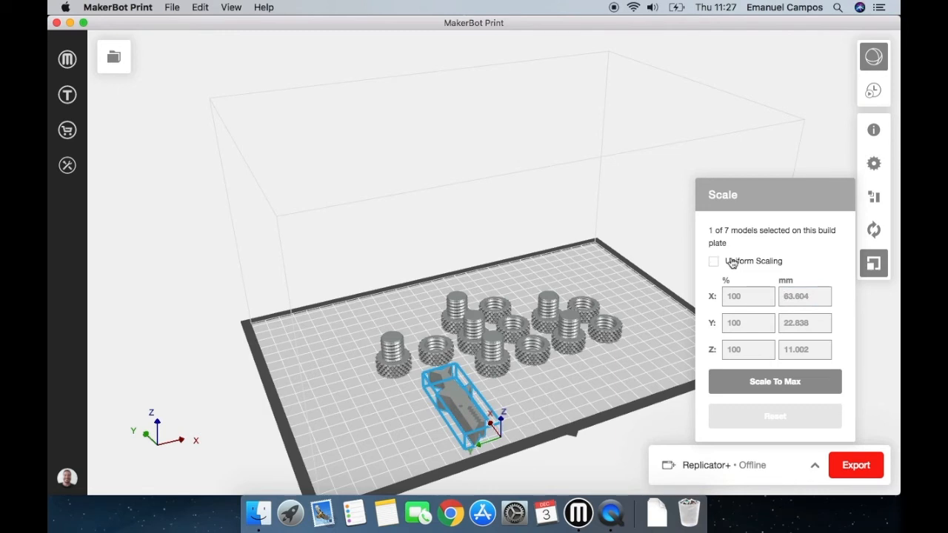
pyautogui.click(752, 349)
pyautogui.write('50')
pyautogui.press('Tab')
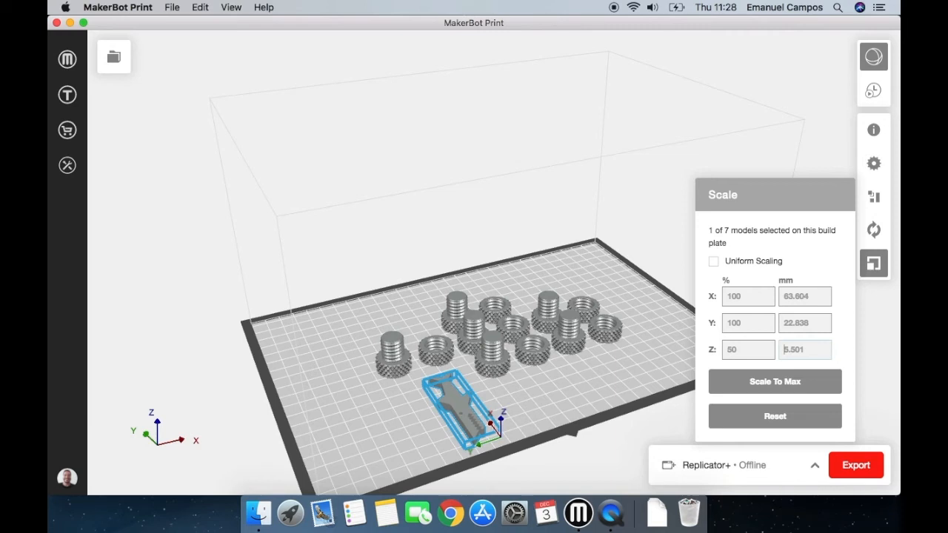
# Set the Z height of Mr Jaws to 5 mm, then reset its scaling and close the scale settings.
pyautogui.write('5')
pyautogui.press('Return')
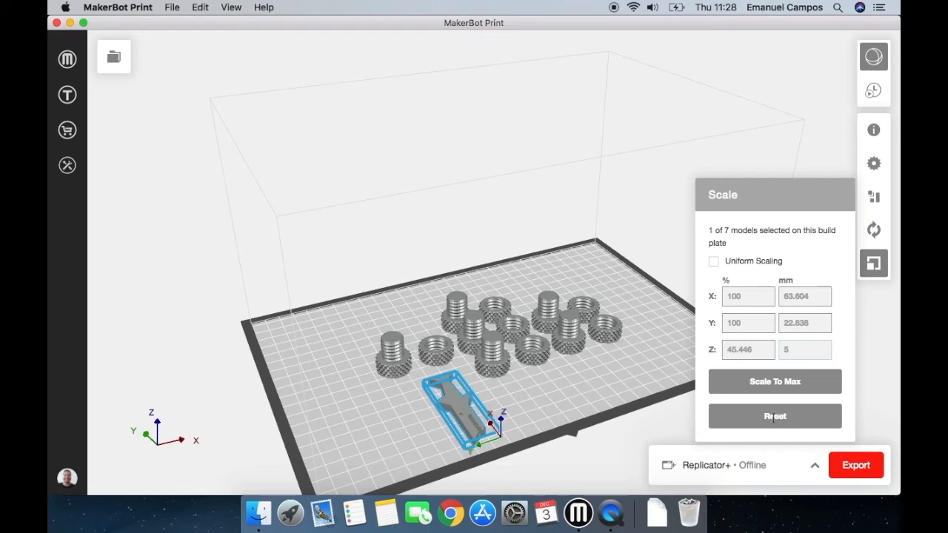
pyautogui.click(774, 417)
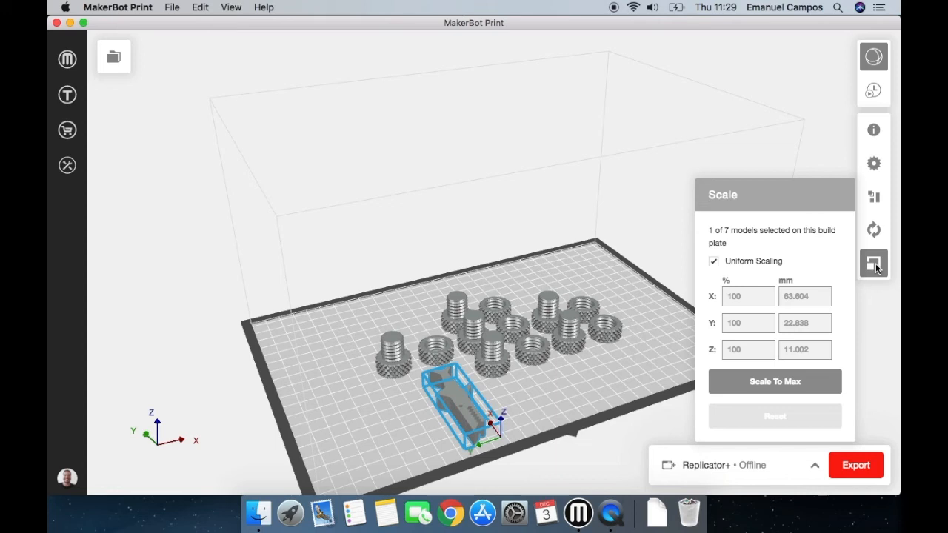
pyautogui.click(876, 266)
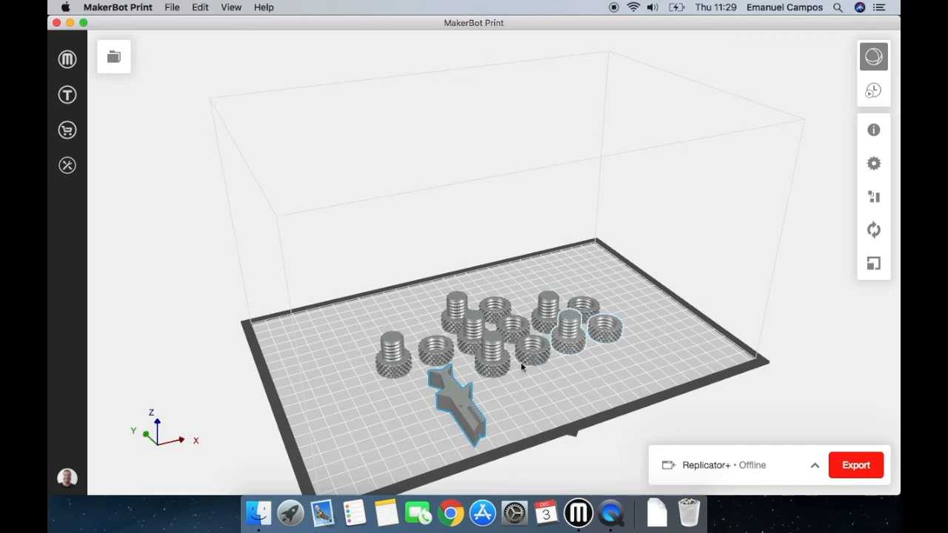
# Open the estimates and print preview for the arranged build plate.
pyautogui.moveTo(656, 375); pyautogui.dragTo(642, 429)
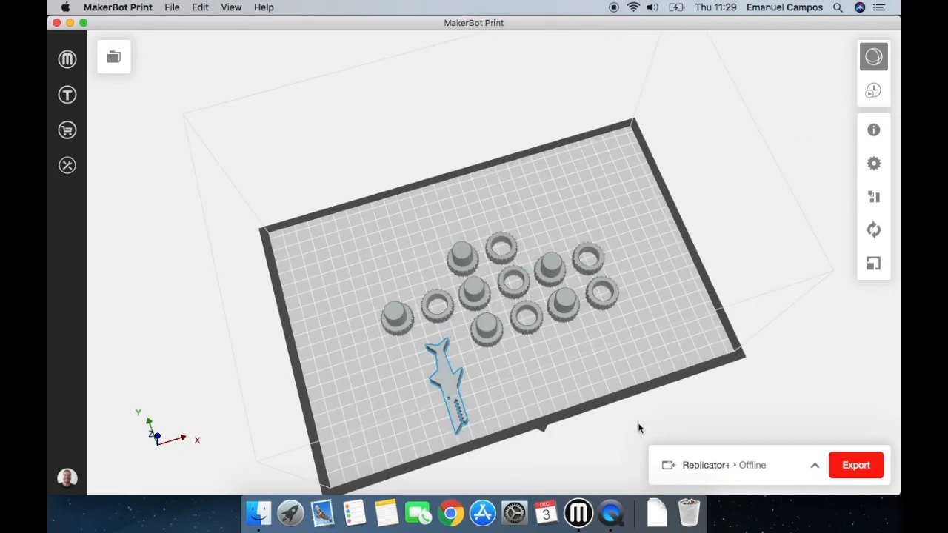
pyautogui.click(875, 91)
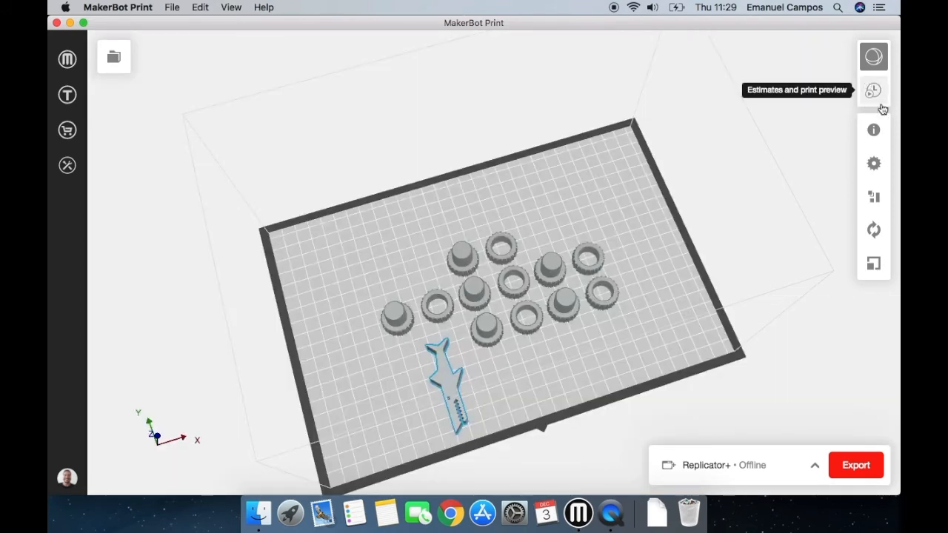
pyautogui.moveTo(510, 394); pyautogui.dragTo(404, 377, button='right')
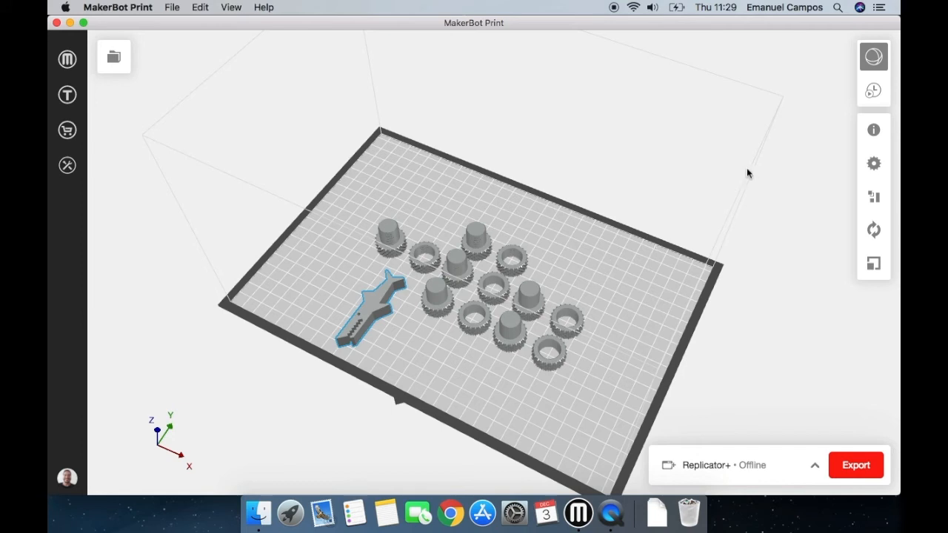
pyautogui.click(874, 92)
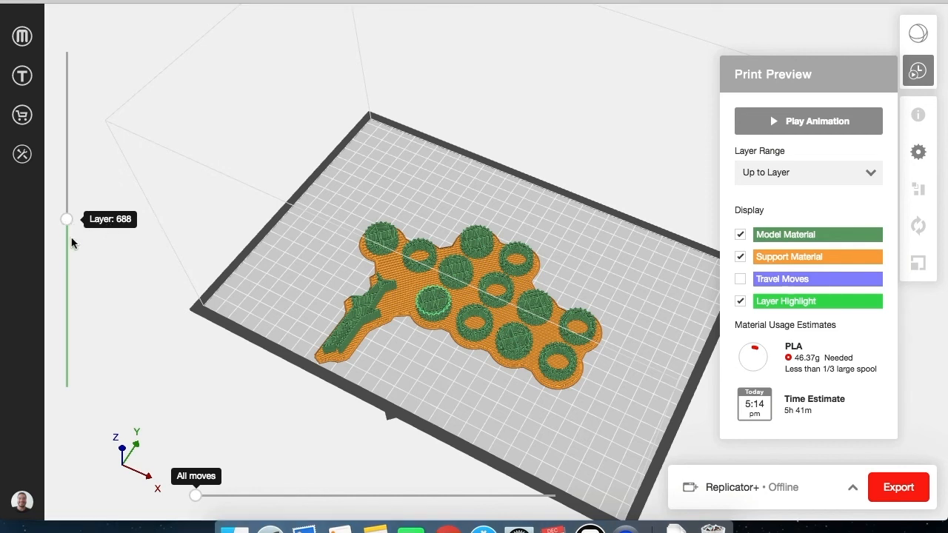
# Preview the print up to layer 432, then play the layer animation and pause it.
pyautogui.click(73, 282)
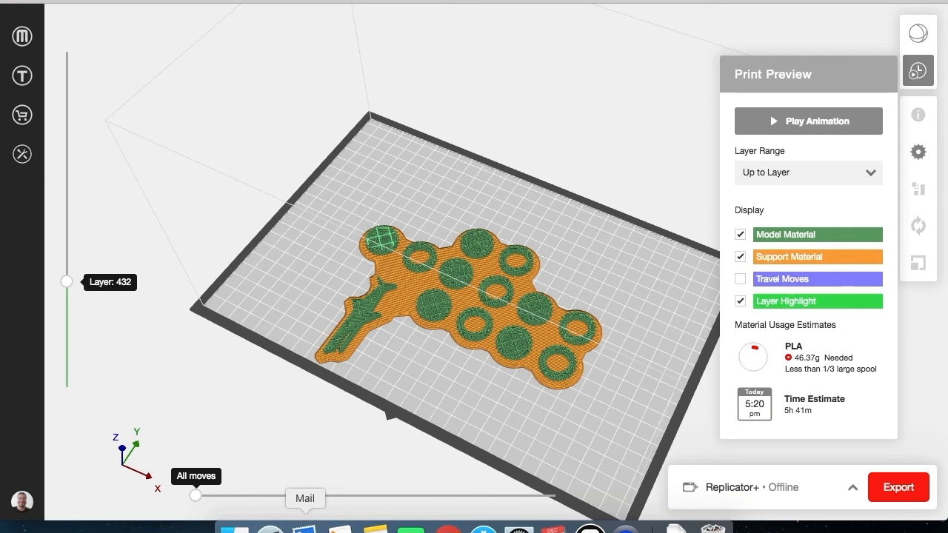
pyautogui.moveTo(197, 496); pyautogui.dragTo(161, 518)
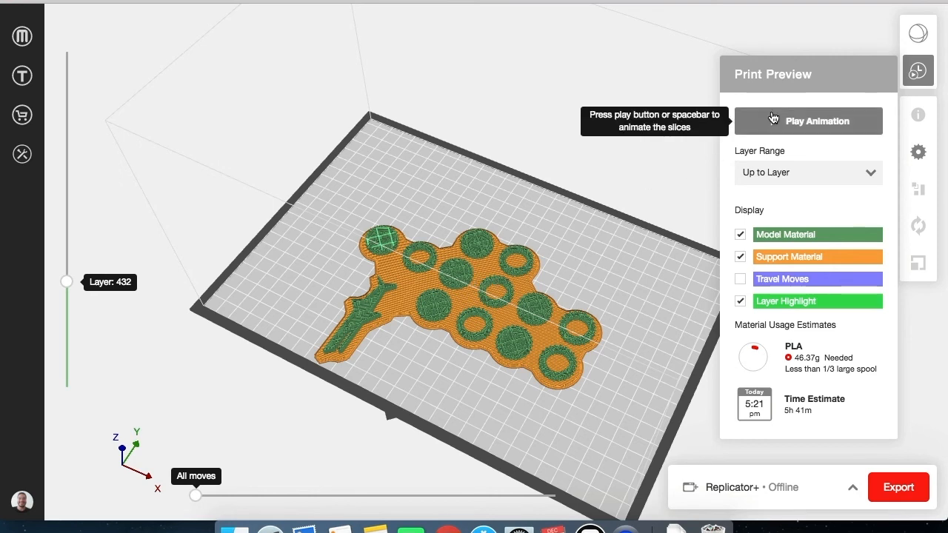
pyautogui.click(773, 120)
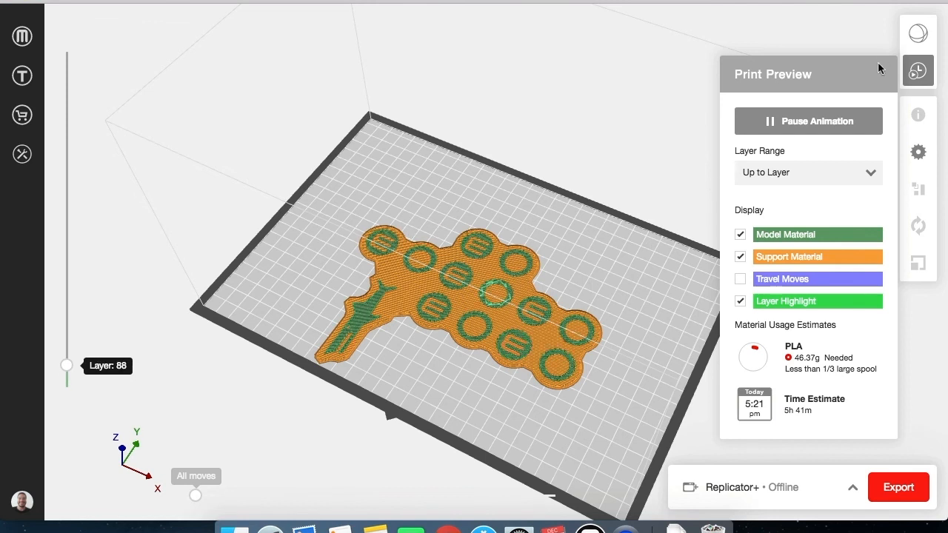
pyautogui.click(802, 122)
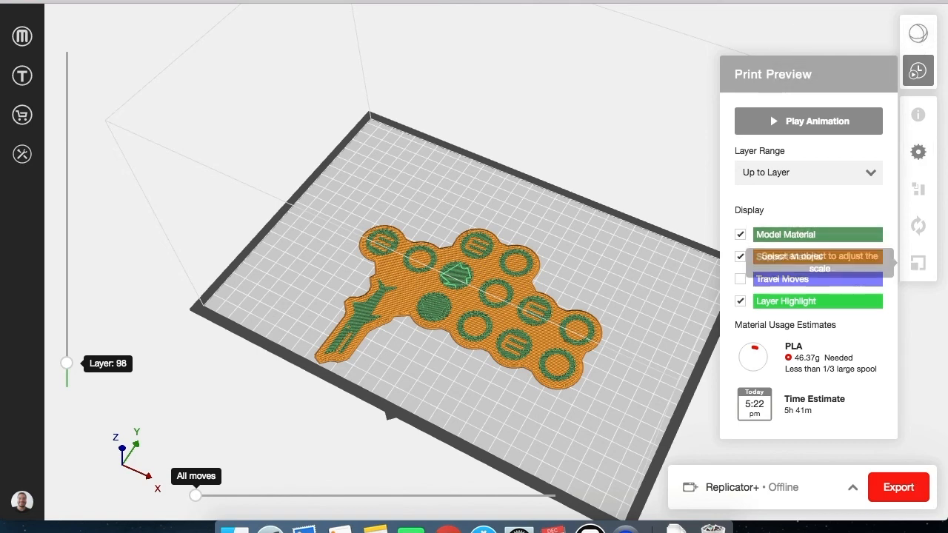
# Export the sliced print file to the Desktop under the name "Porcas e tubaroes".
pyautogui.click(916, 503)
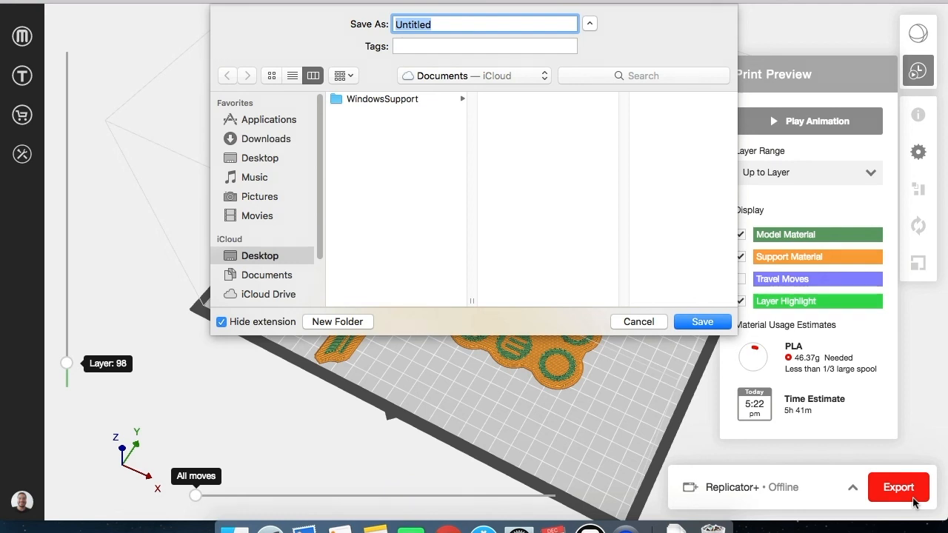
pyautogui.write('Porcas e tubaroes')
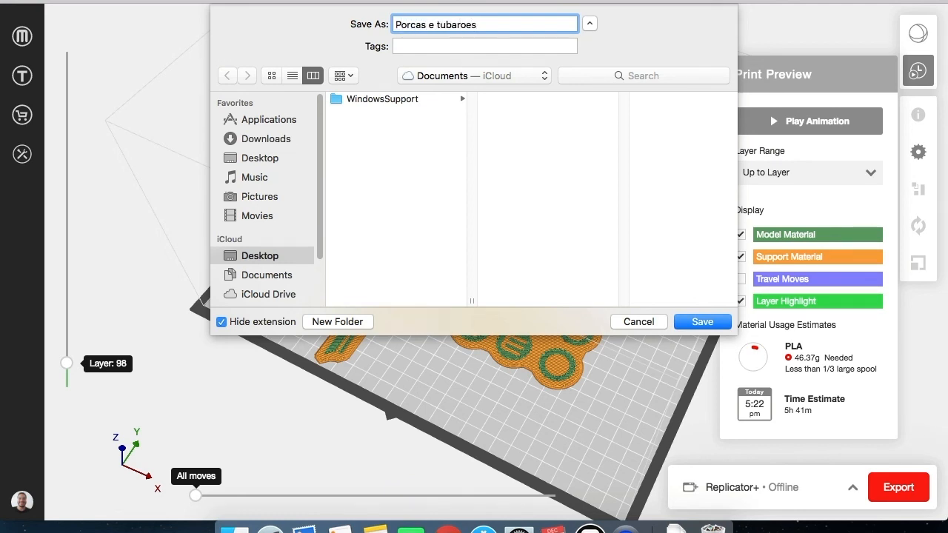
pyautogui.click(261, 158)
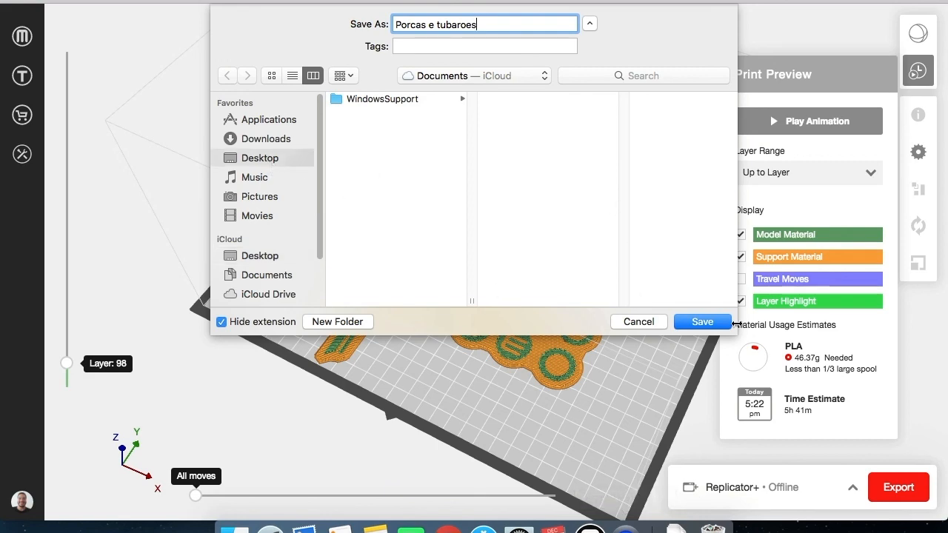
pyautogui.click(703, 321)
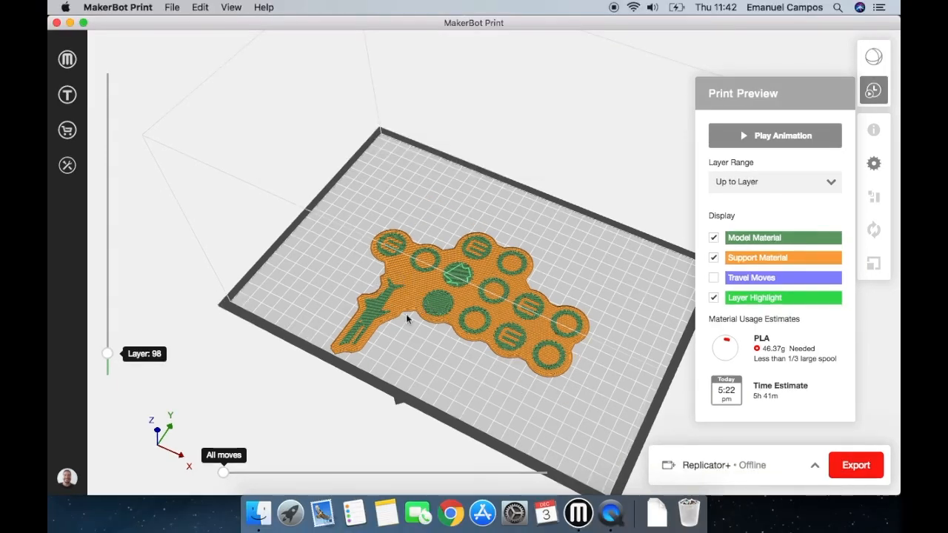
# Save the project to the Desktop under the name "porcas e tubaroes".
pyautogui.click(170, 9)
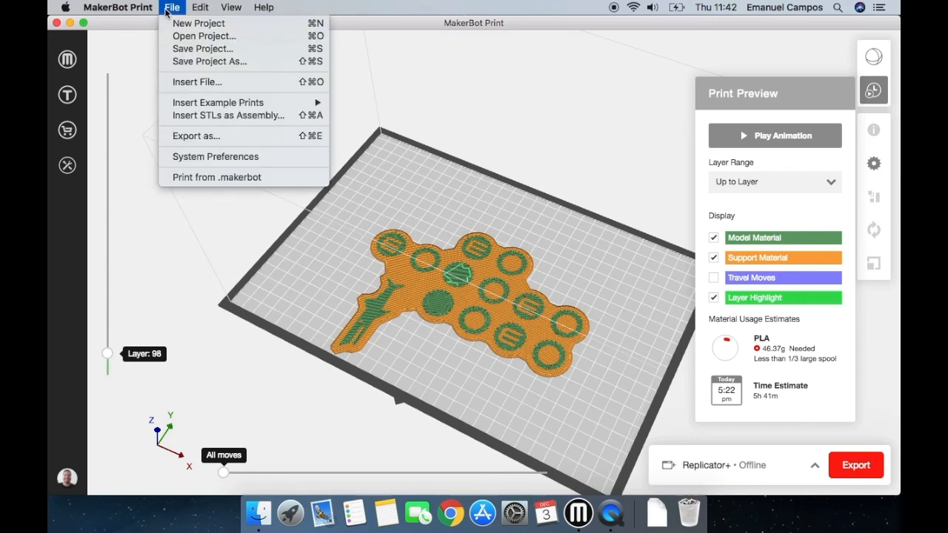
pyautogui.click(211, 51)
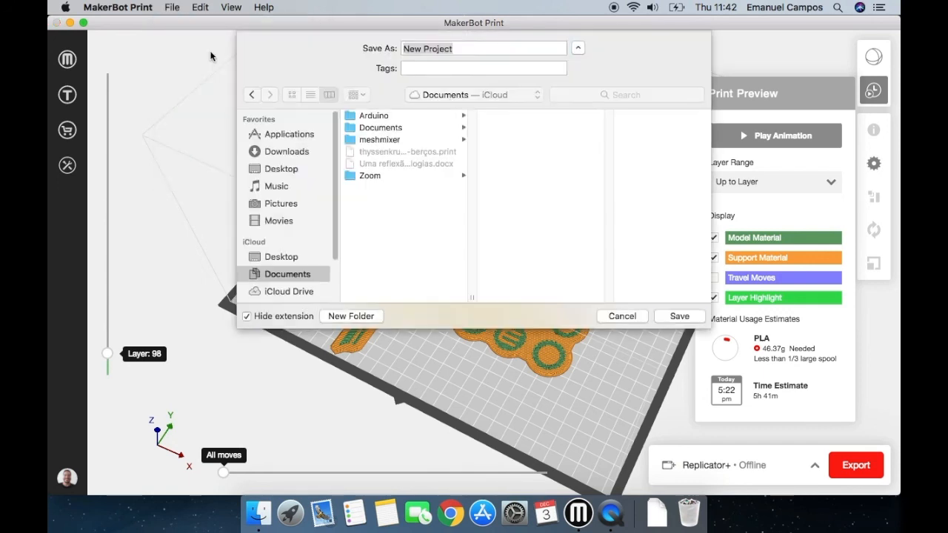
pyautogui.write('to')
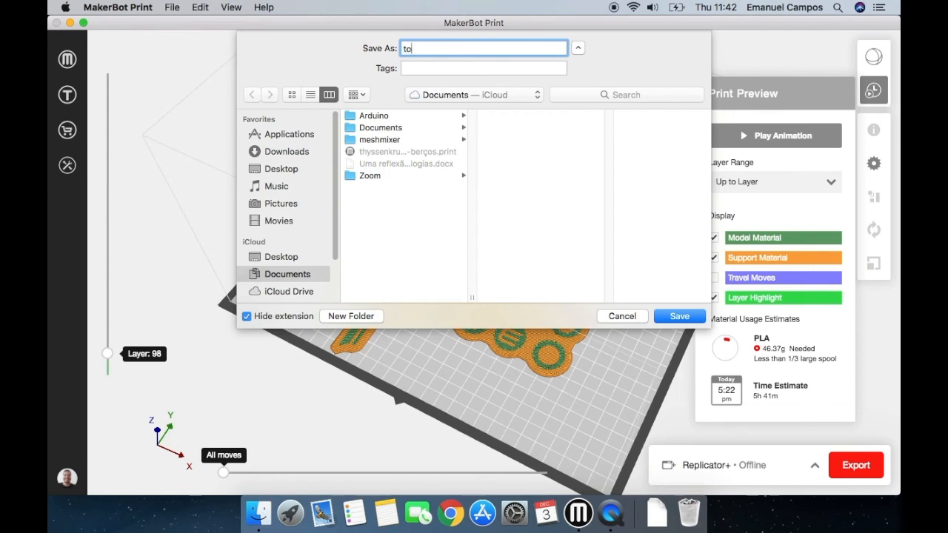
pyautogui.write('rcas e tubaroes')
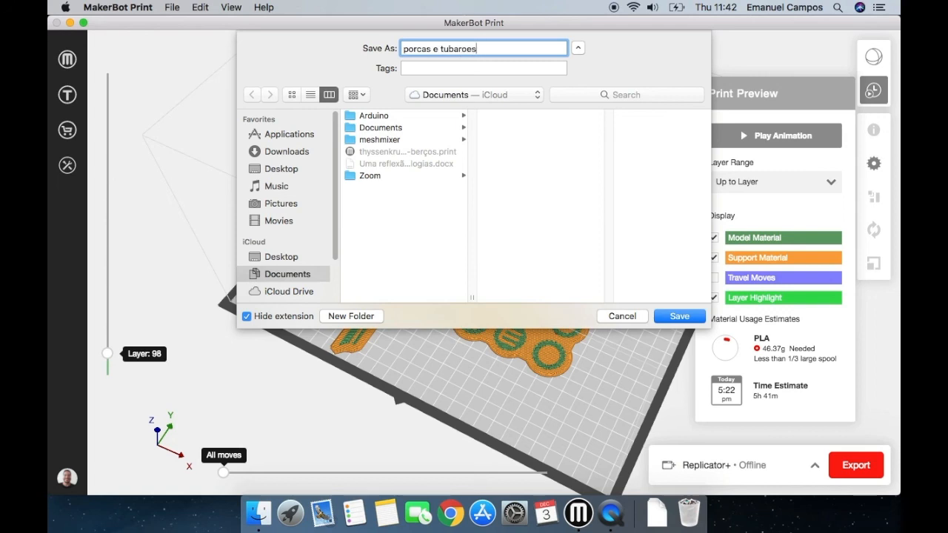
pyautogui.click(316, 171)
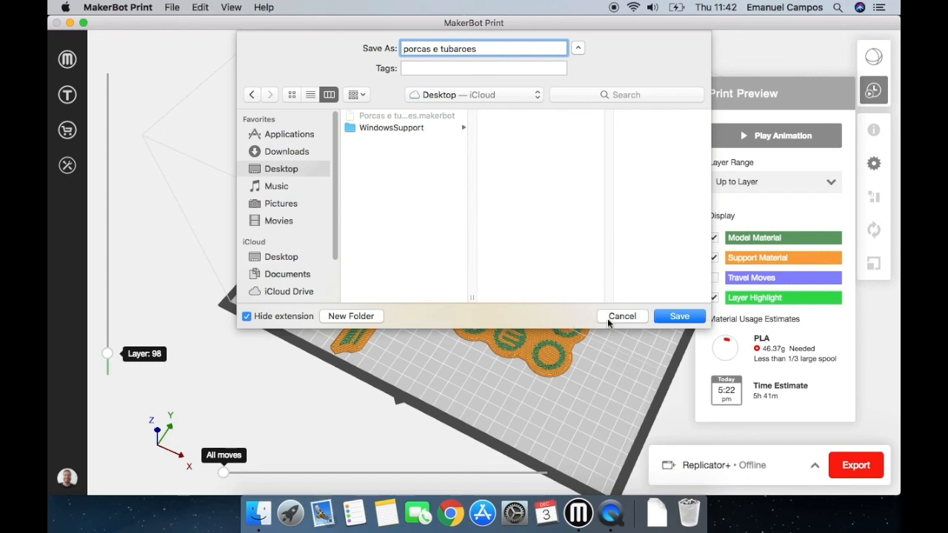
pyautogui.click(666, 321)
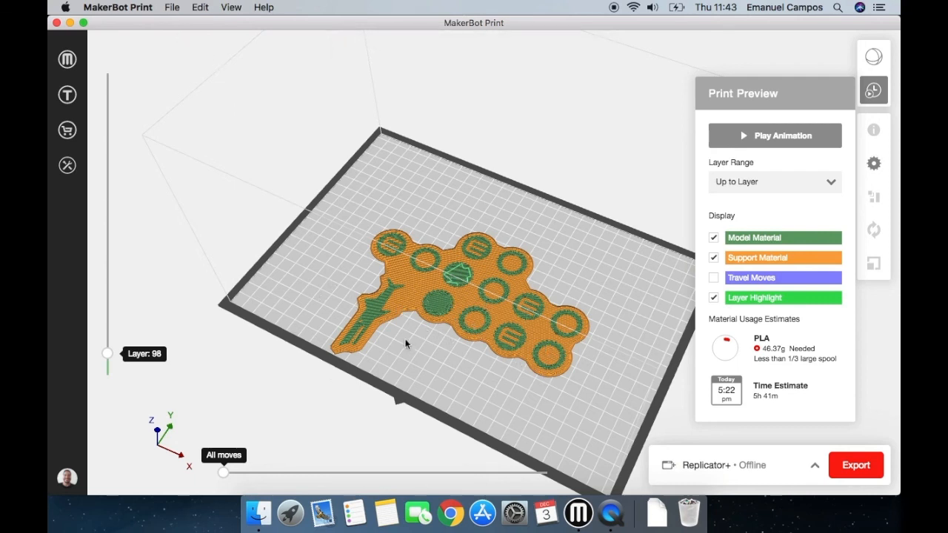
# Save the project again and return from the print preview to the model view of the build plate.
pyautogui.click(180, 6)
pyautogui.click(222, 48)
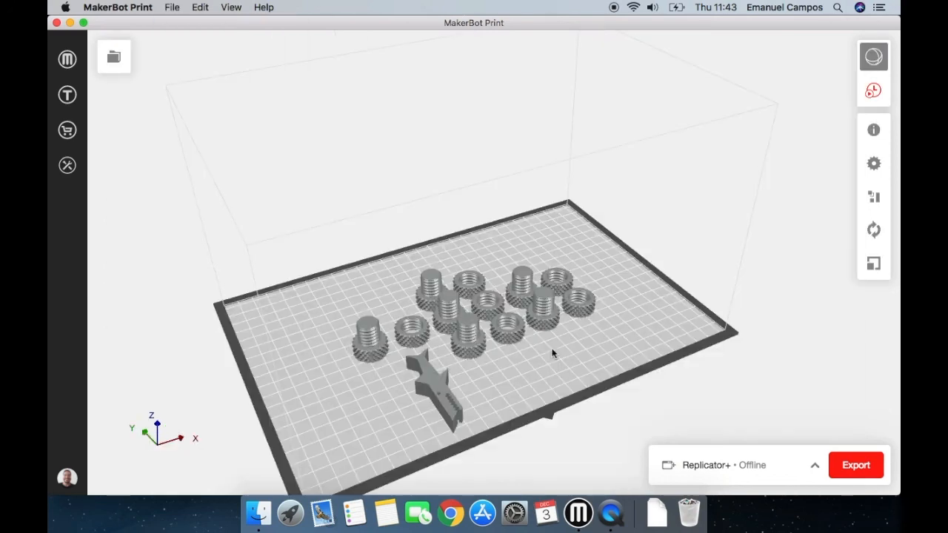
pyautogui.moveTo(436, 363); pyautogui.dragTo(431, 364, button='right')
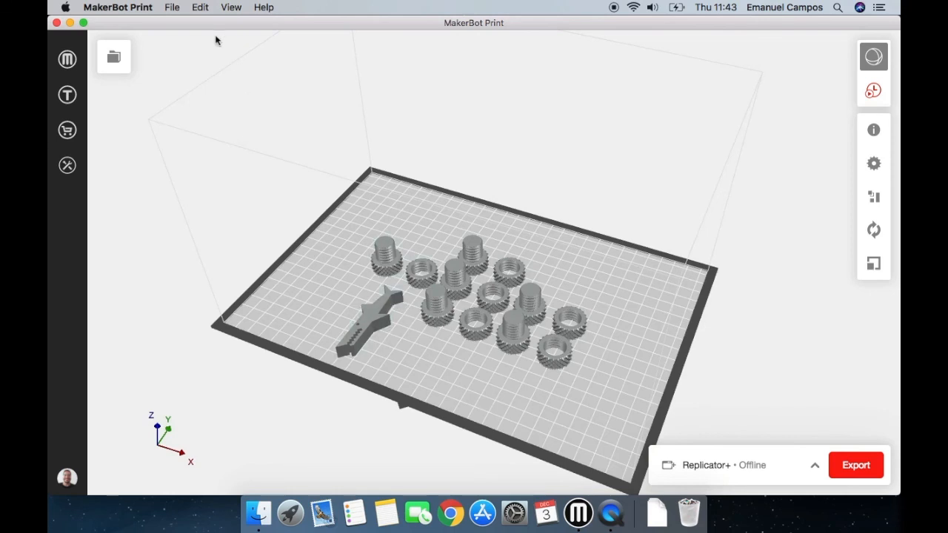
# Browse the Downloads folder for model files to insert, then close the file chooser without inserting any.
pyautogui.click(180, 8)
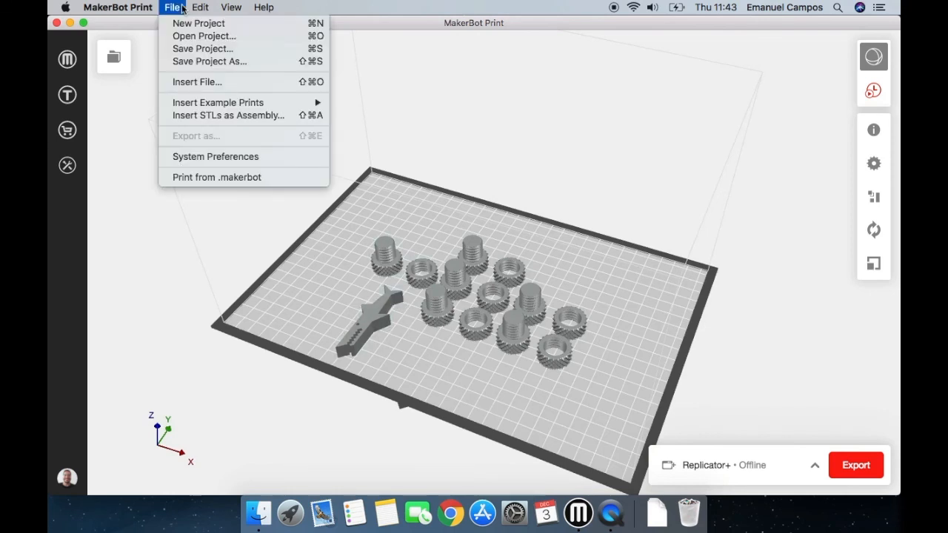
pyautogui.click(215, 83)
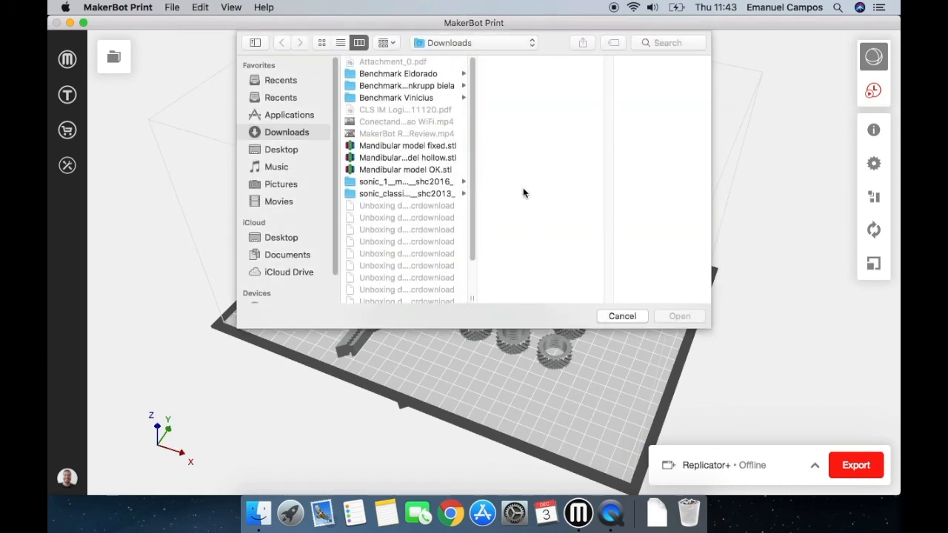
pyautogui.click(622, 316)
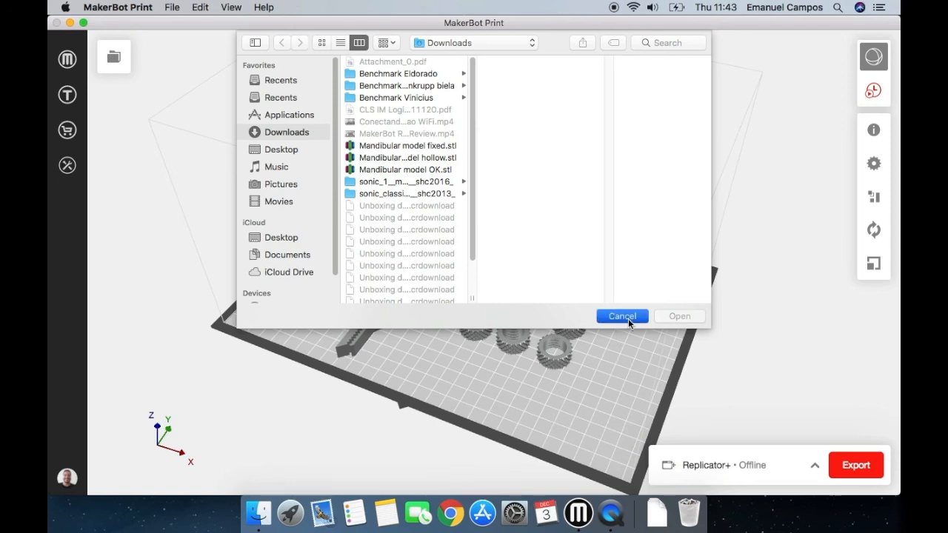